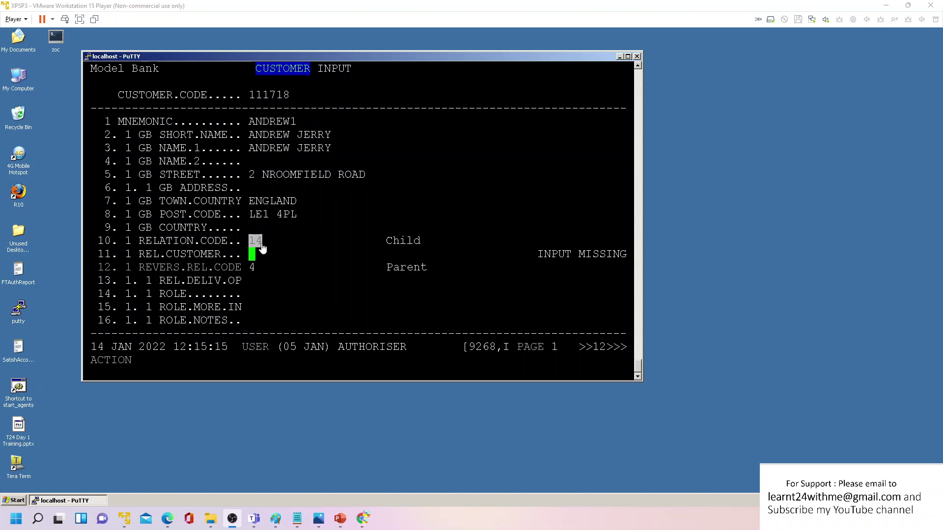
Step: Clear the relation code in field 10 of the customer record
click(280, 255)
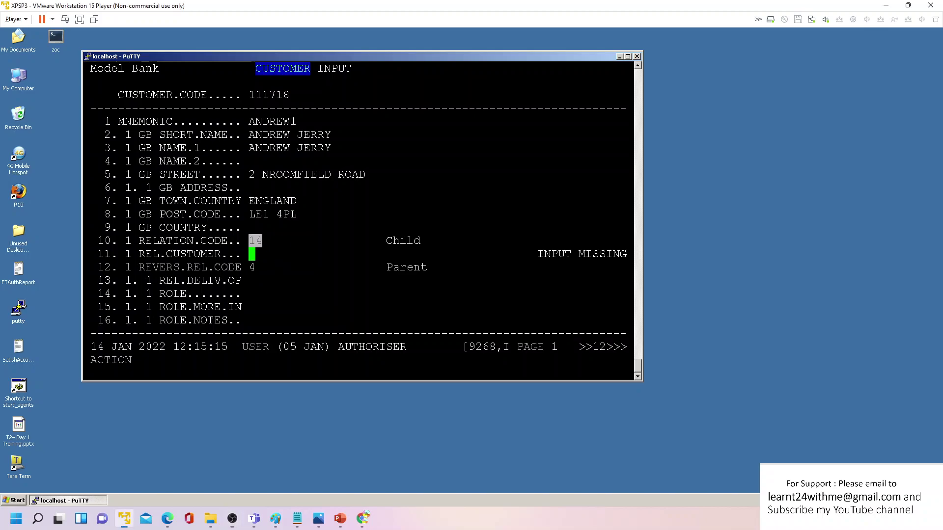
key(Return)
key(Return)
key(Return)
key(Return)
key(Up)
key(Up)
key(Up)
key(Up)
key(Return)
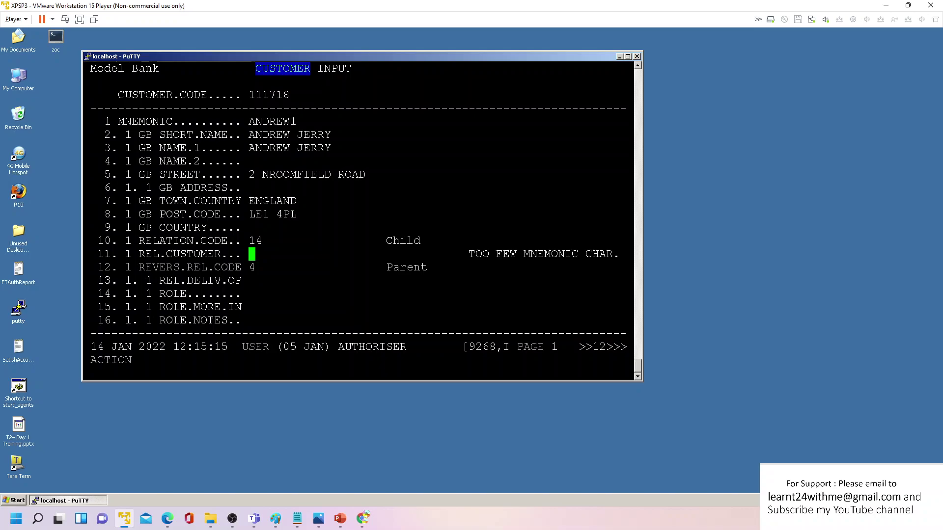
key(Up)
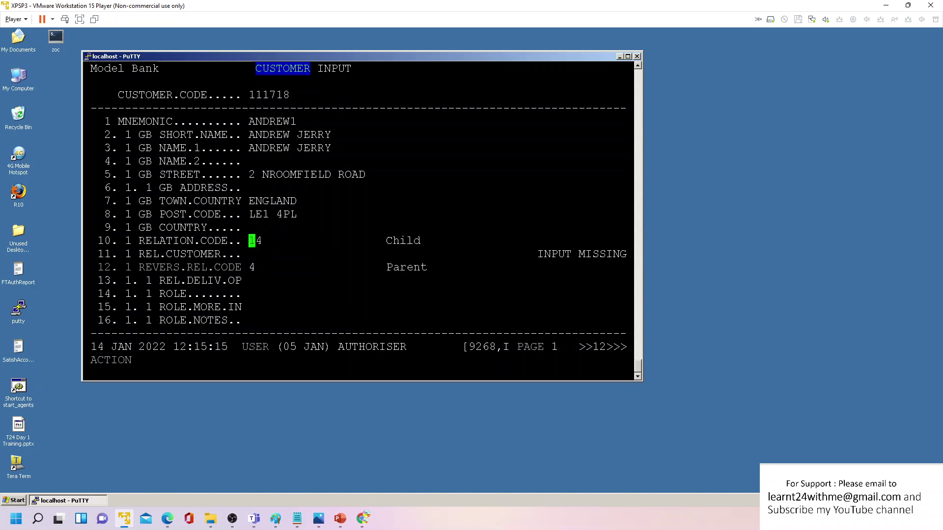
key(space)
key(Return)
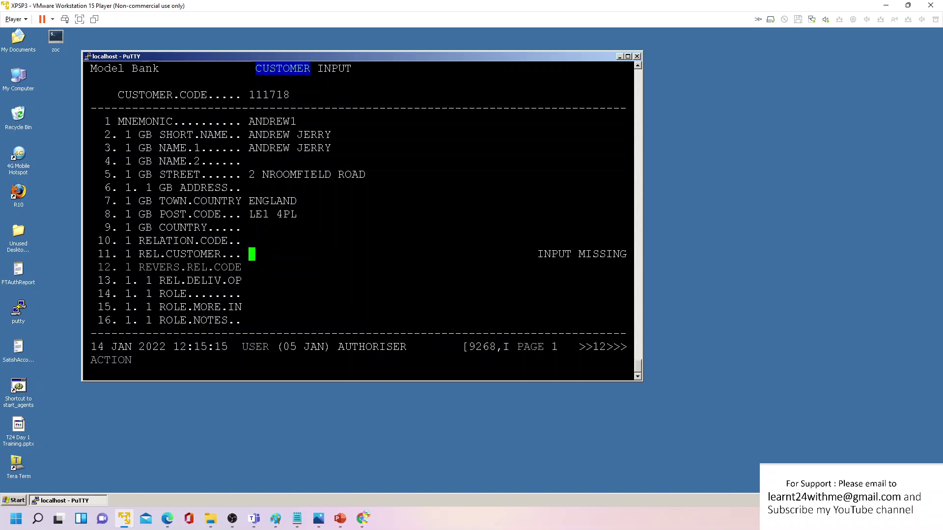
Step: Leave the related customer, delivery option and role fields blank and continue to the second page of the record
key(Return)
key(Return)
key(Return)
key(Return)
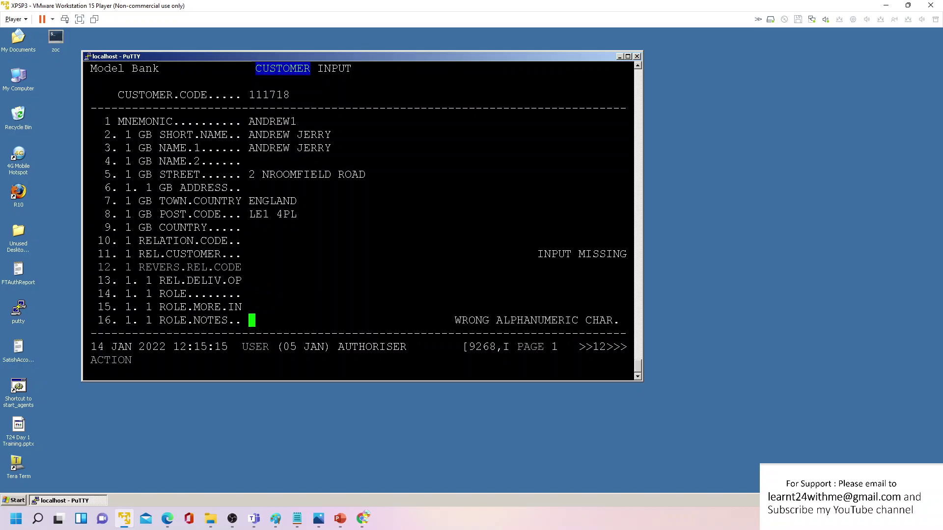
key(Return)
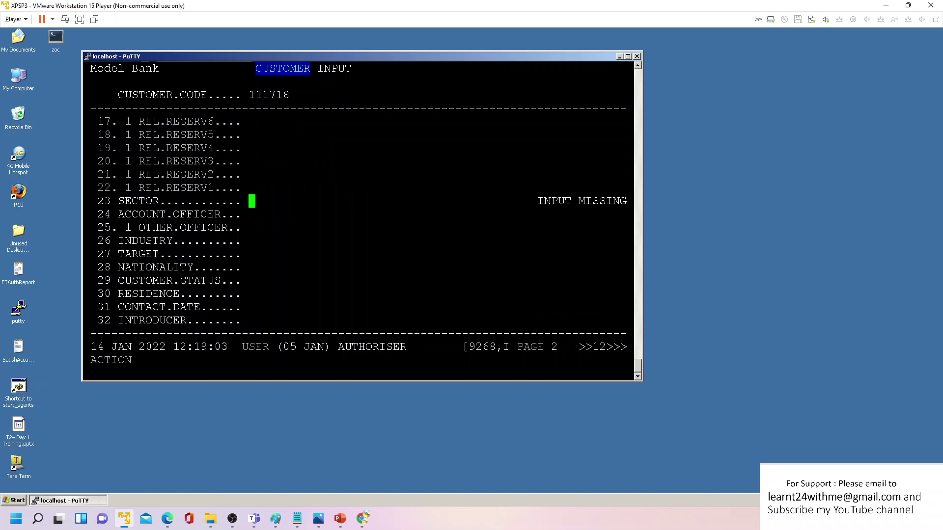
text(10)
key(BackSpace)
key(BackSpace)
text(!)
key(Return)
key(ctrl+u)
key(alt+Tab)
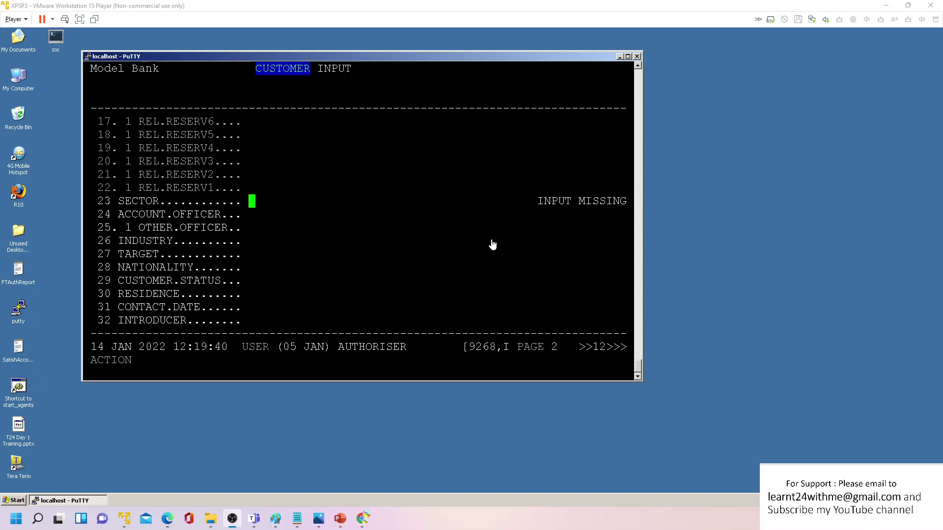
Step: Look up the available sectors and set SECTOR to 1500, Brokers
click(243, 199)
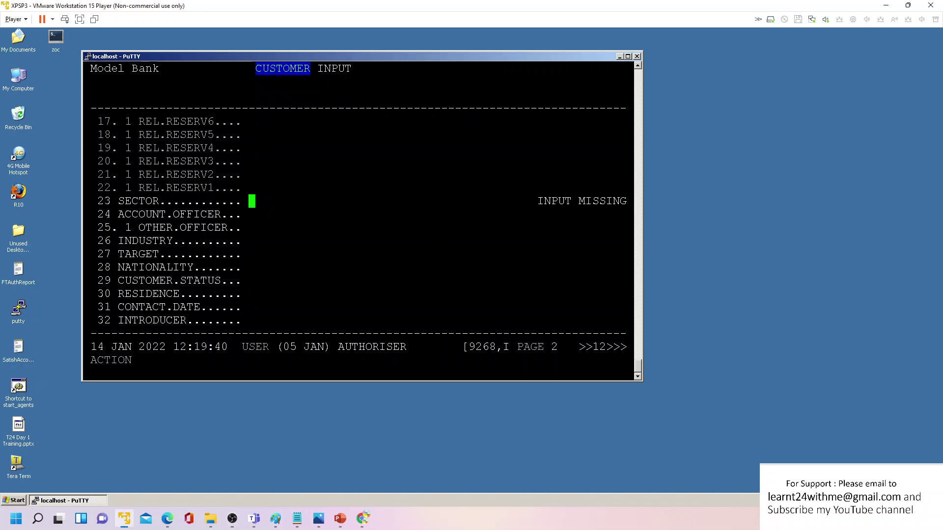
text(\)
key(Return)
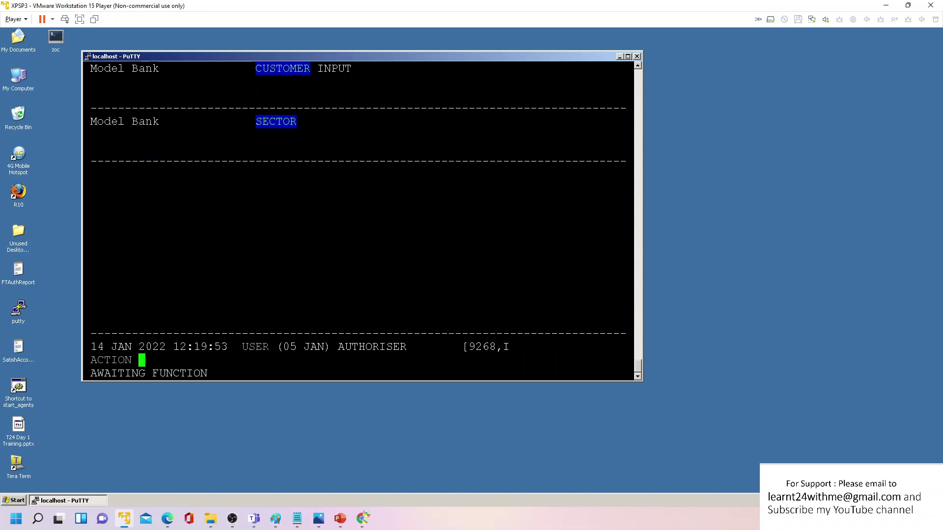
key(Return)
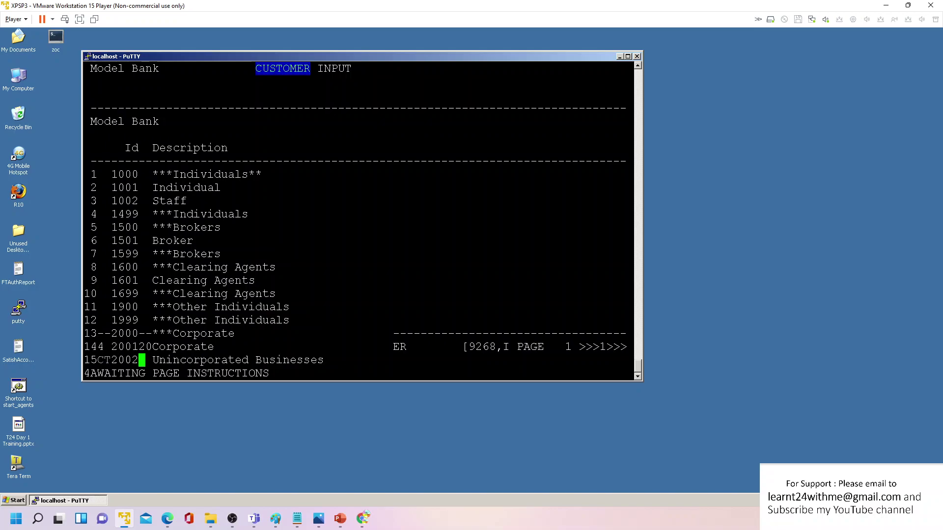
key(Return)
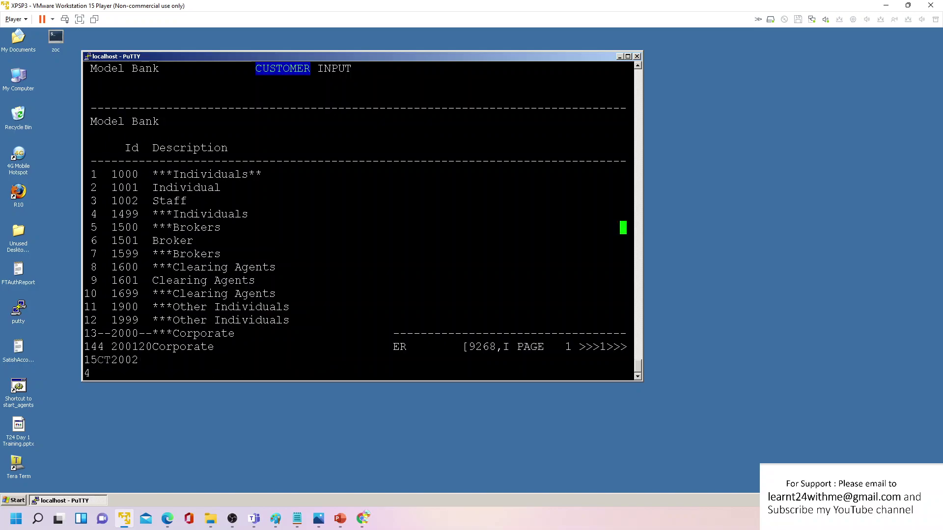
text(C)
key(Return)
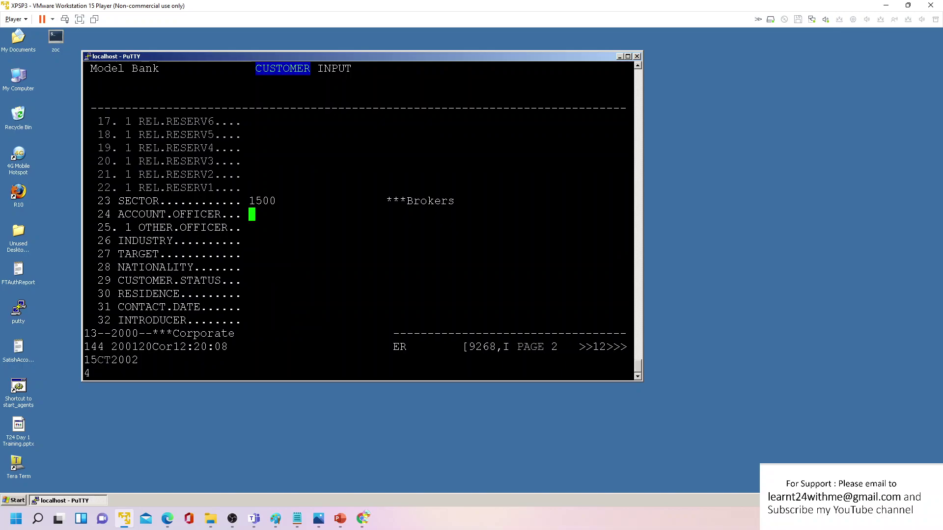
Step: Set ACCOUNT.OFFICER to 1 and leave OTHER.OFFICER blank
key(Return)
text(1)
key(Return)
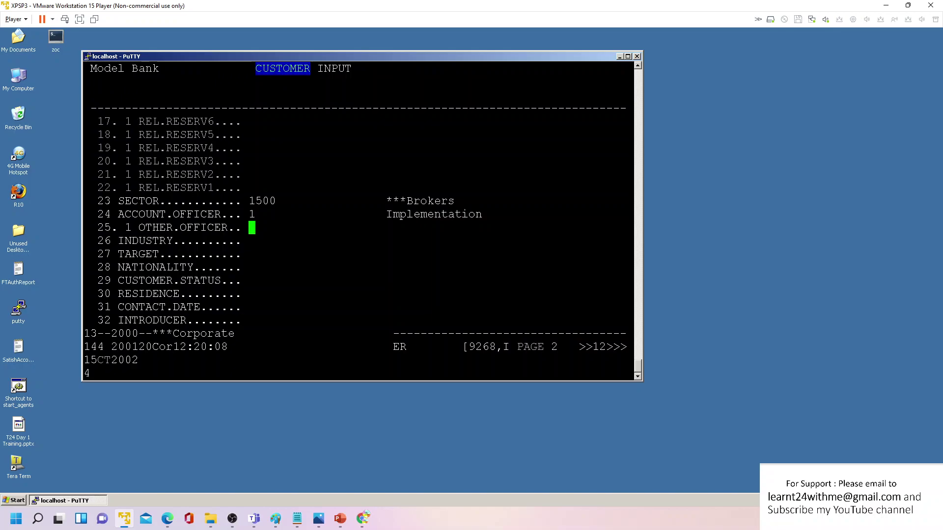
key(Return)
key(Return)
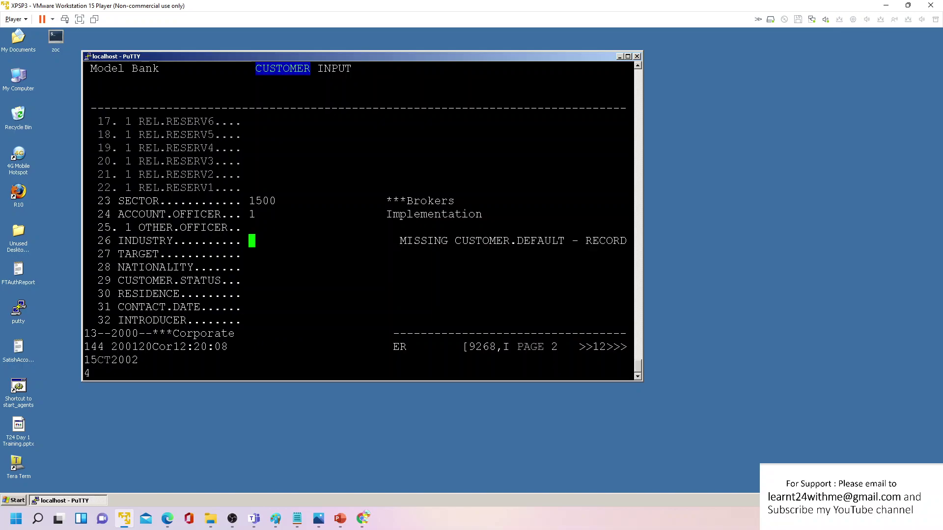
Step: Look up the available industries and set INDUSTRY to 1910, Tobacco
text(?)
key(Return)
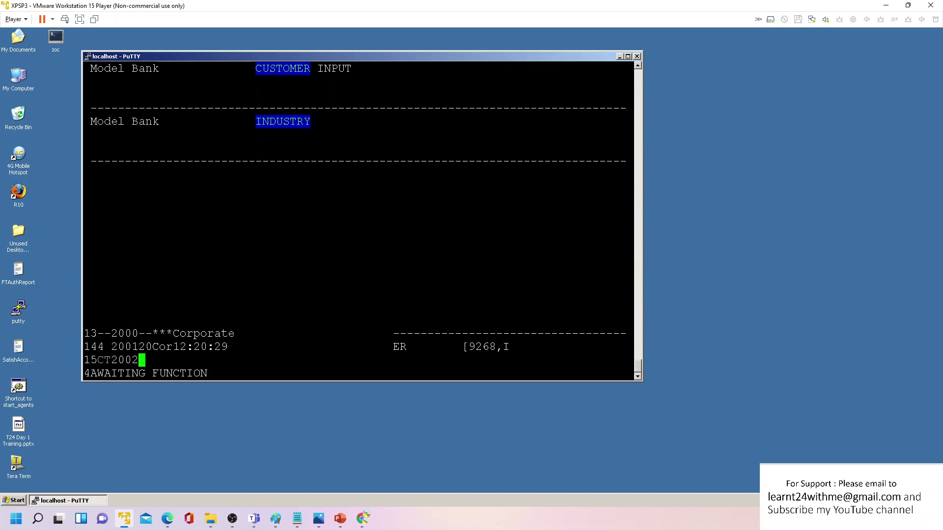
key(Return)
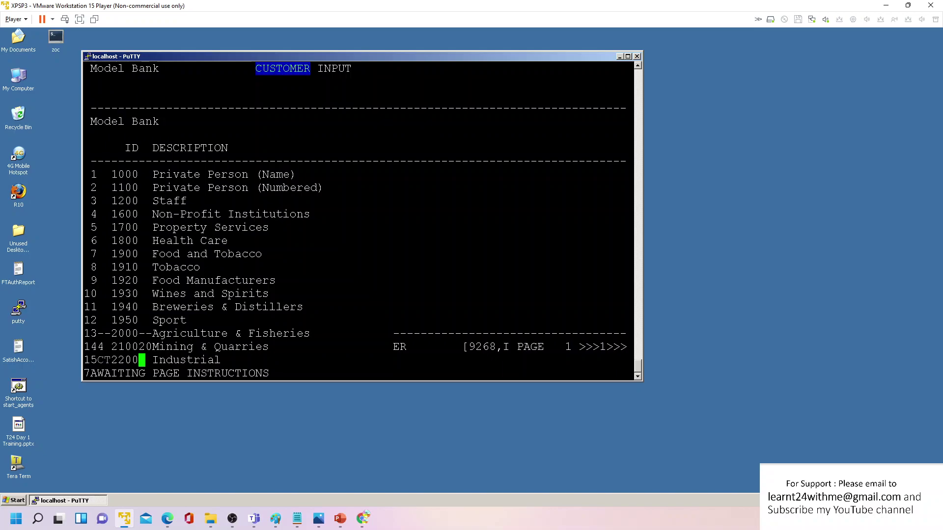
text(1)
key(Return)
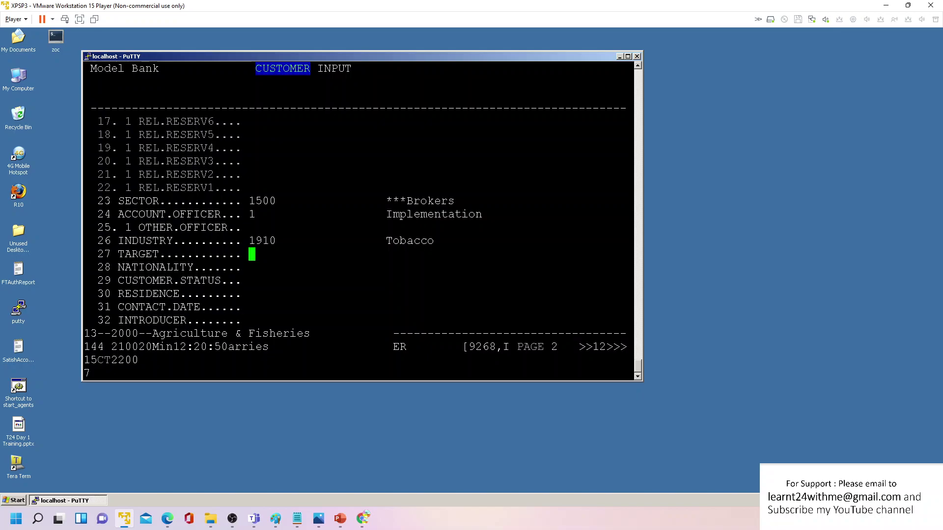
Step: Look up the available targets and set TARGET to 1, Private Client - Standard
key(Return)
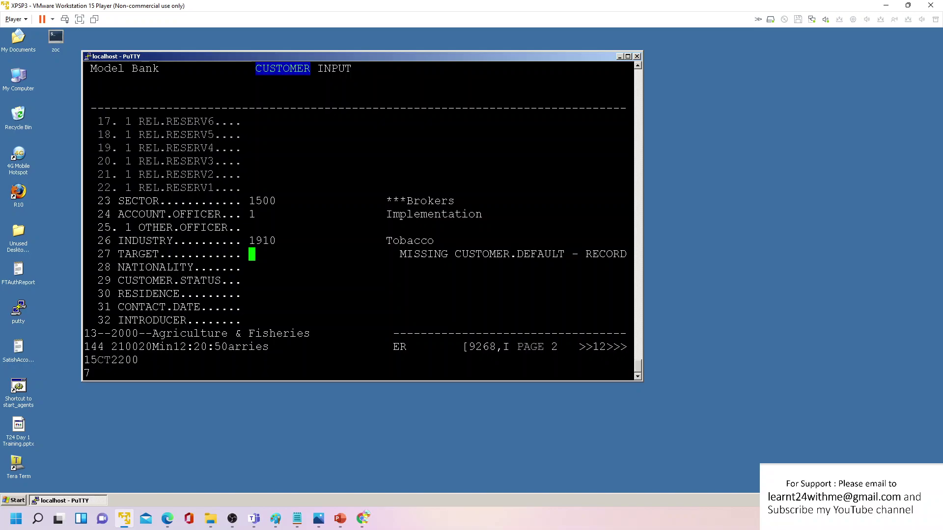
text(!)
key(Return)
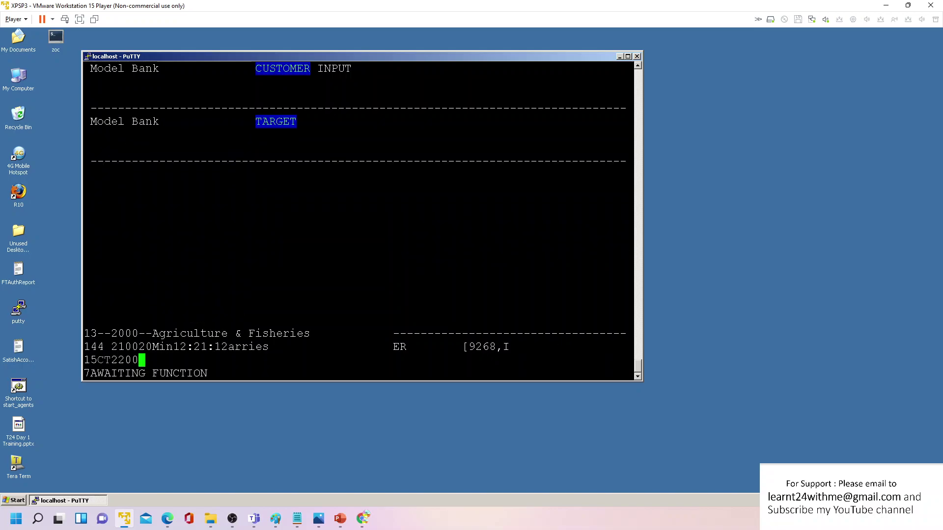
key(Return)
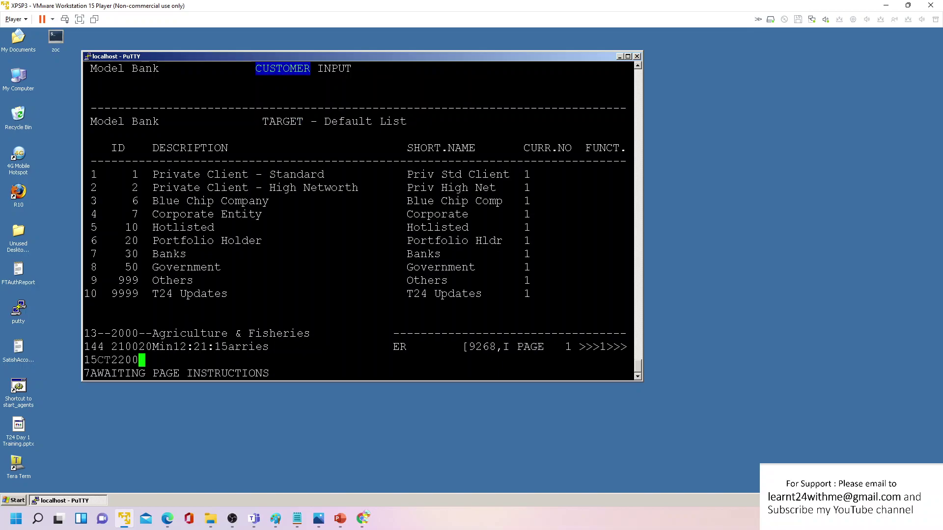
text(1)
key(Return)
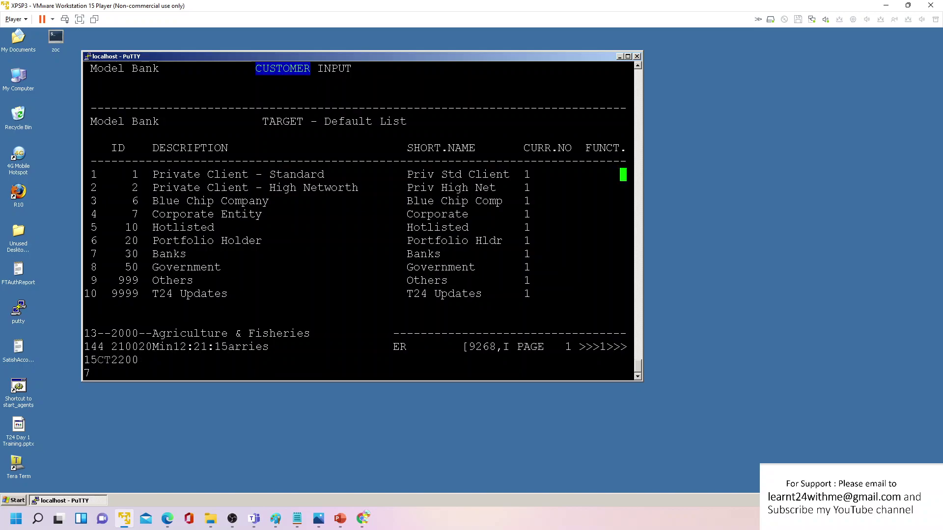
text(C)
key(Return)
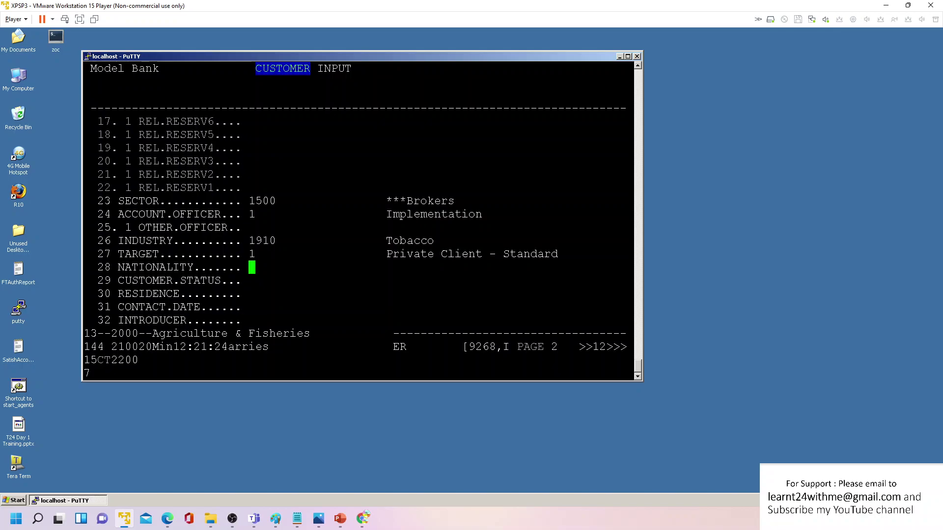
Step: Set the customer's NATIONALITY to the country code US
text(USA)
key(Return)
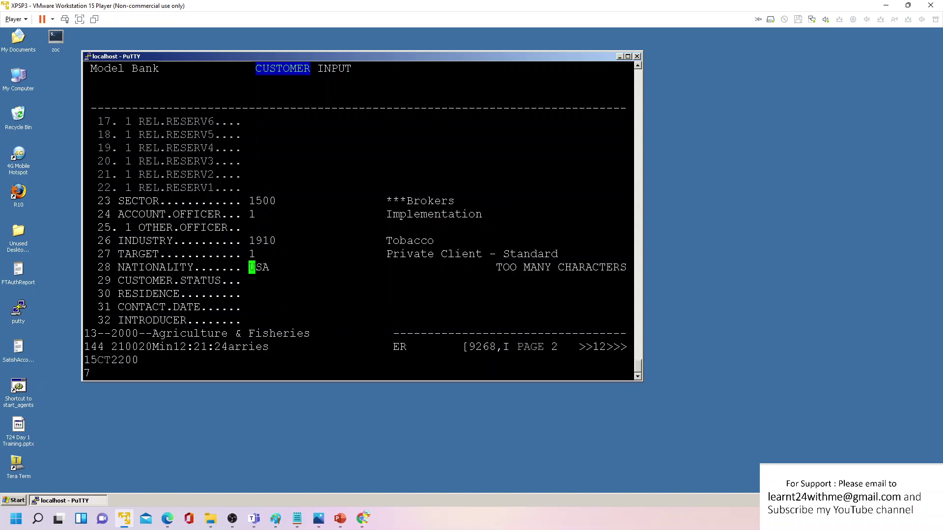
key(Return)
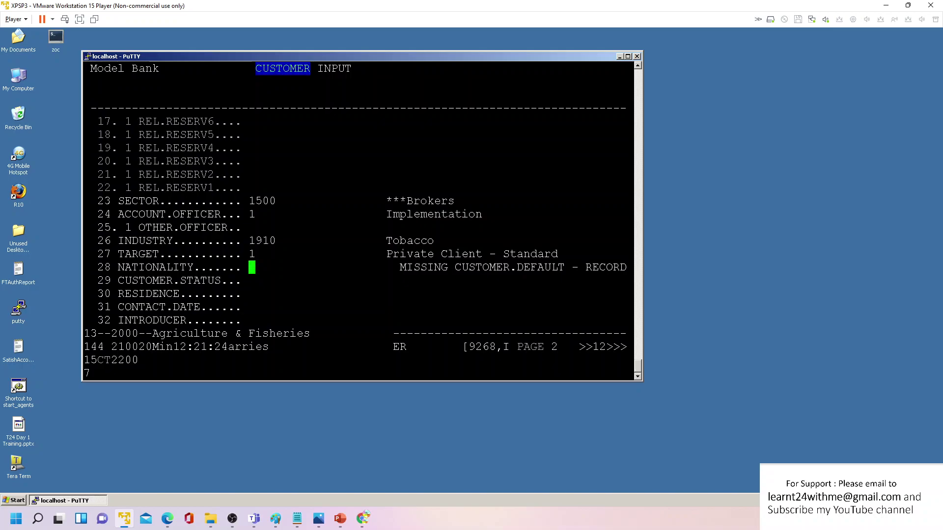
text(US)
key(Return)
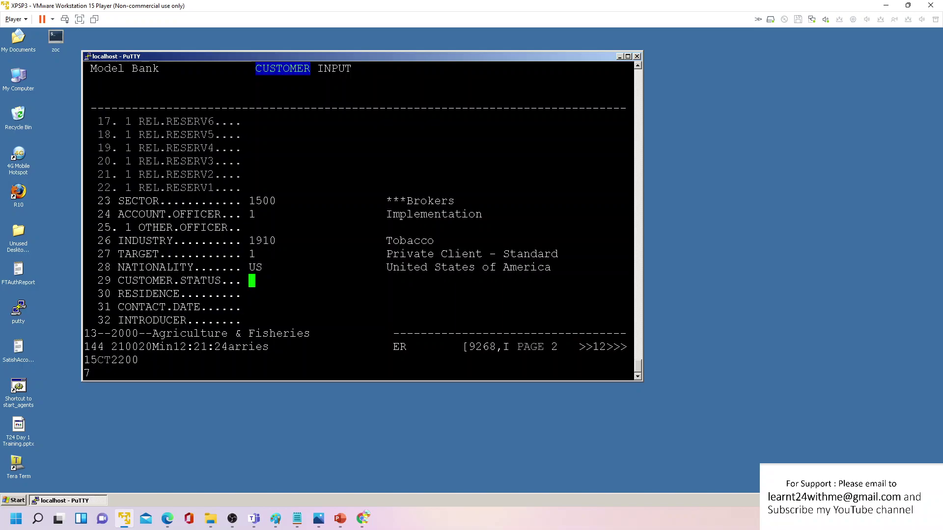
Step: Look up the available statuses and set CUSTOMER.STATUS to 1, Private Client - Standard
text(?)
key(Return)
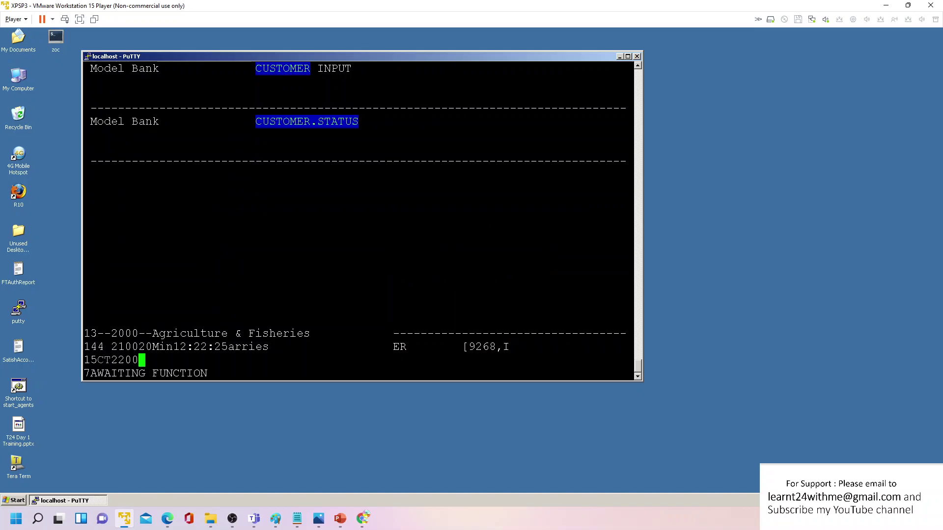
key(Return)
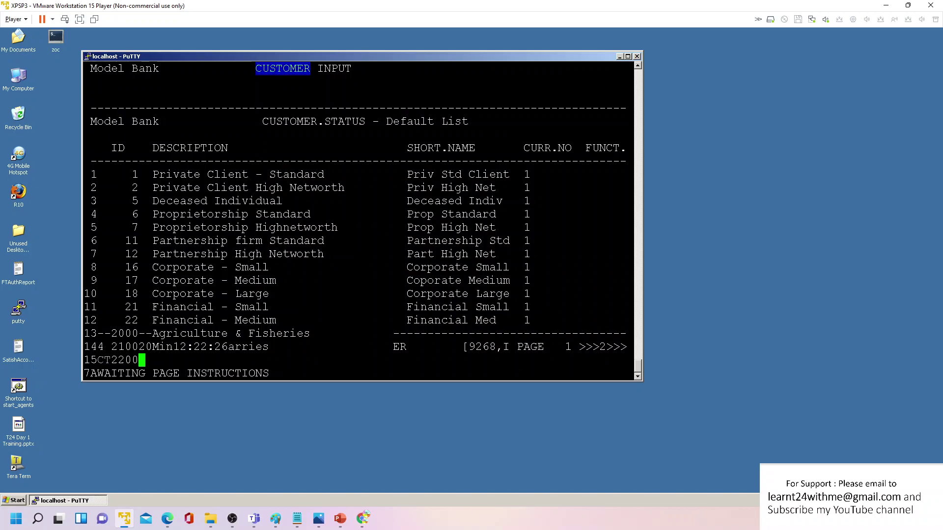
key(Return)
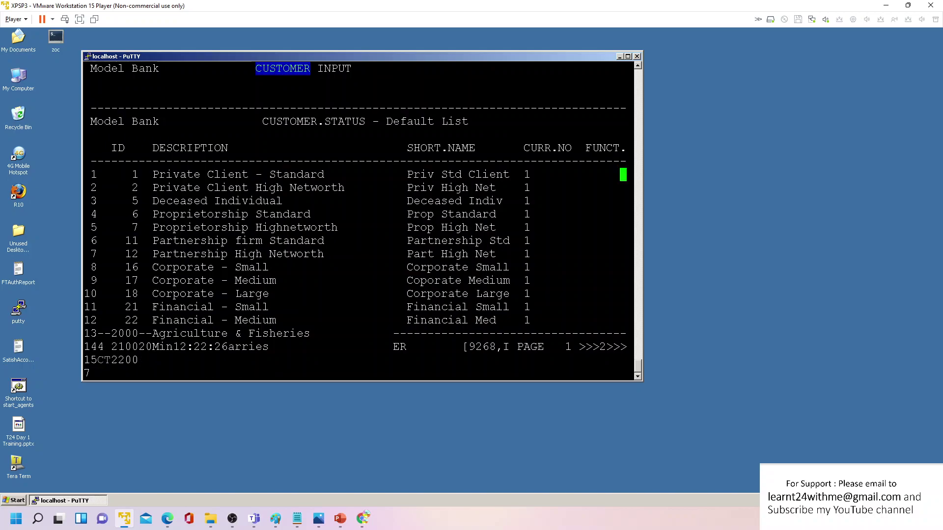
text(C)
key(Return)
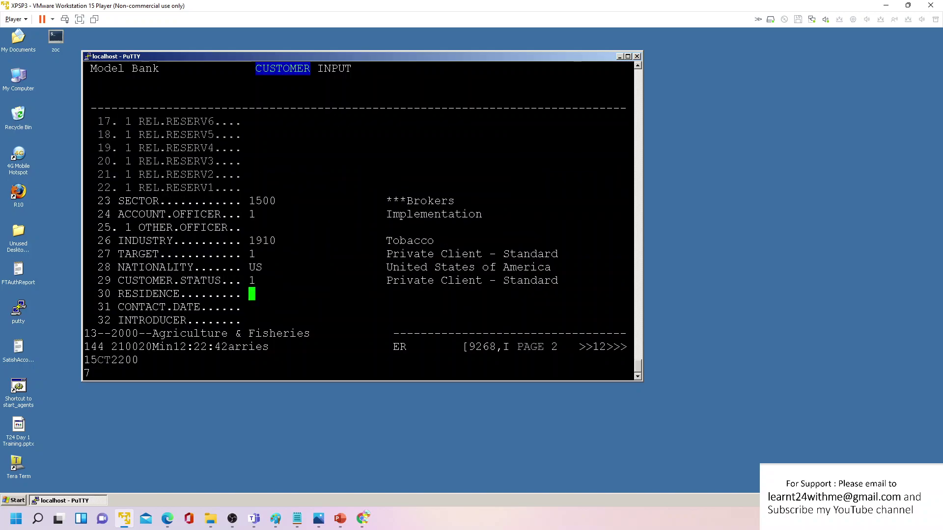
Step: Set RESIDENCE to US and leave the contact date and introducer blank, continuing to the third page
key(Return)
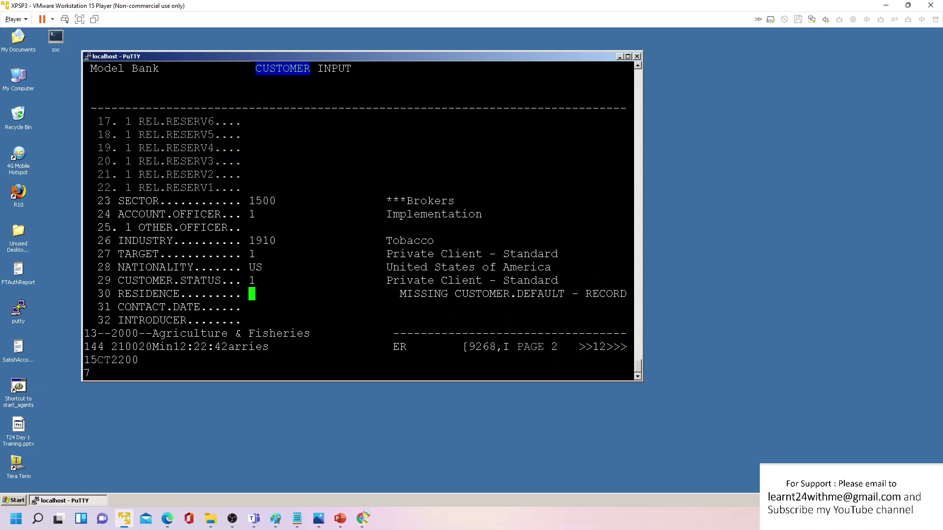
text(US)
key(Return)
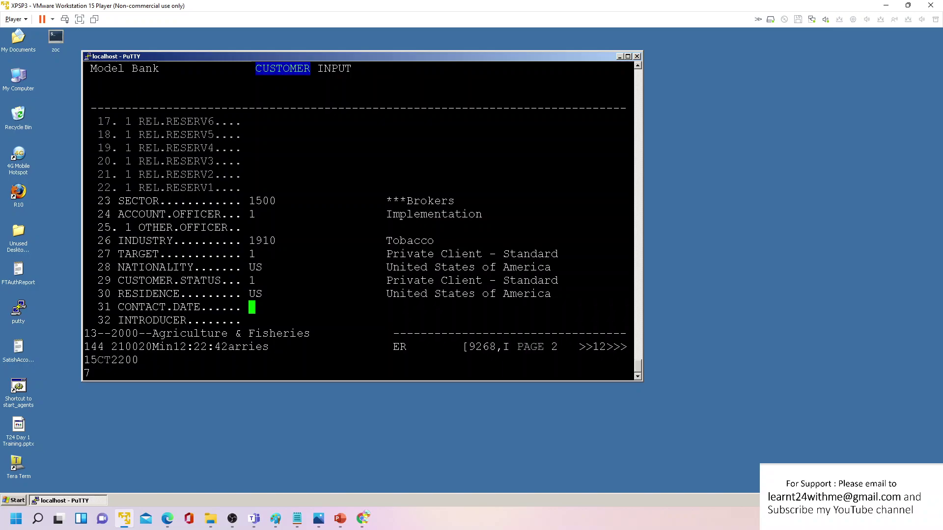
key(Return)
Step: Leave the text, legal document, phone and other optional fields blank and advance to the LANGUAGE field
key(Return)
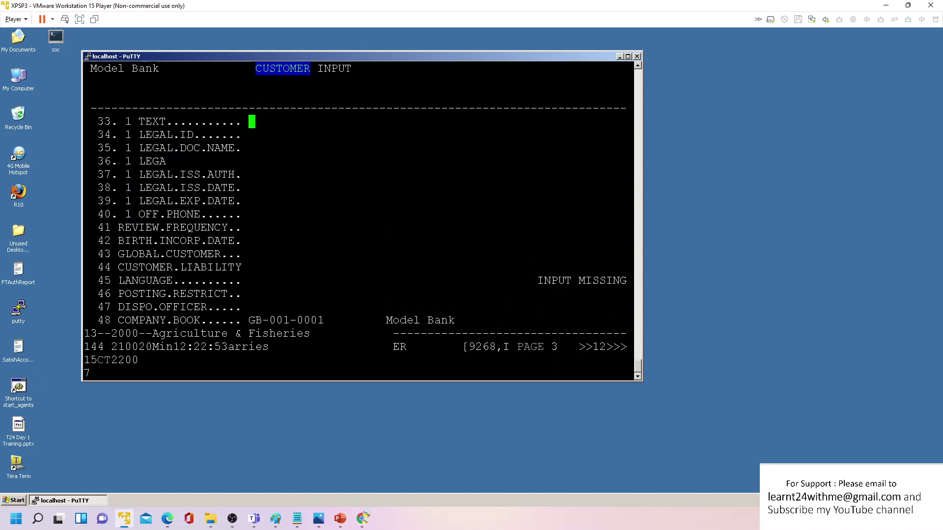
Step: Look up the available languages and set the customer's LANGUAGE to 3, German
key(Return)
key(Return)
key(Return)
key(Return)
key(Return)
key(Return)
key(Return)
key(Return)
key(Return)
key(Return)
key(Return)
key(Return)
drag(537, 280, 641, 281)
text(?)
key(Return)
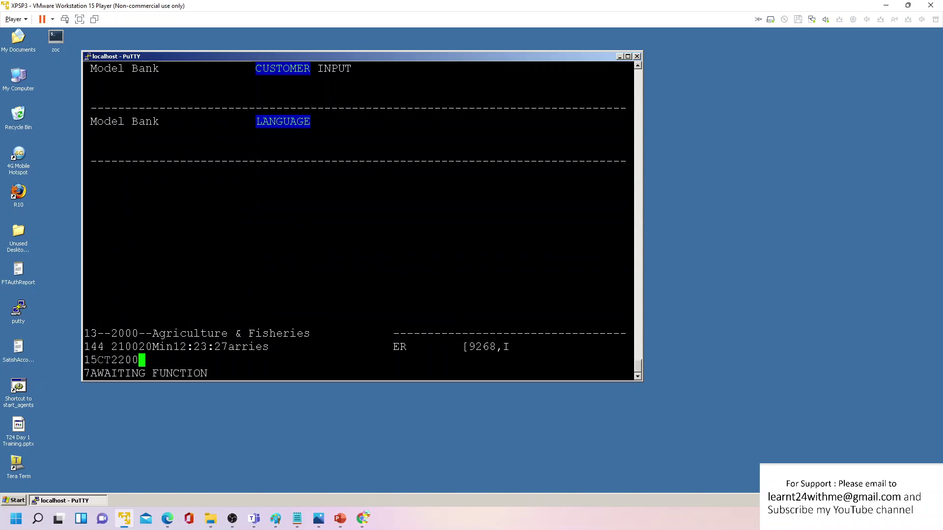
key(Return)
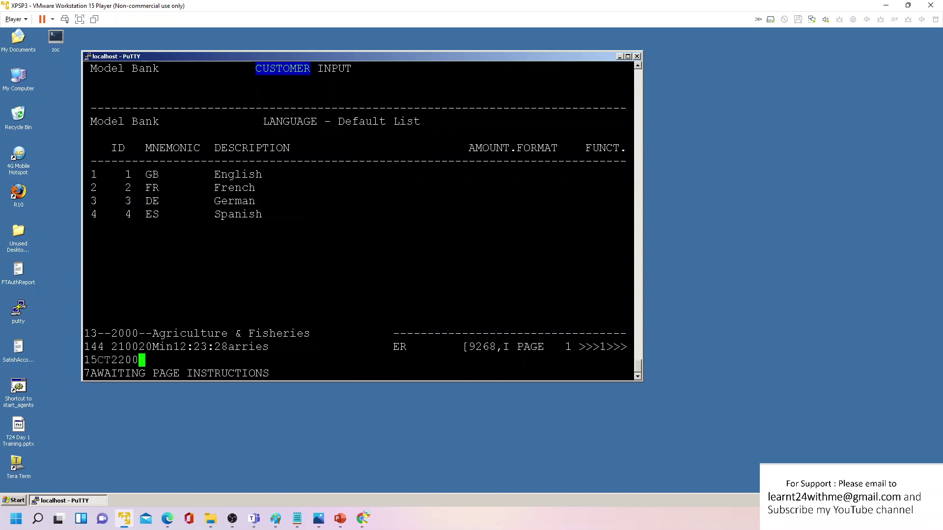
text(3)
key(Return)
text(C)
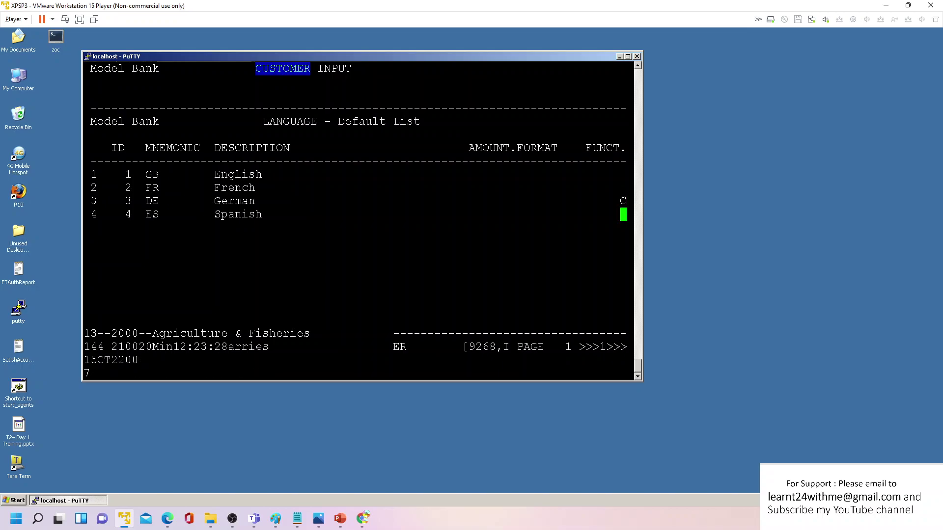
key(Return)
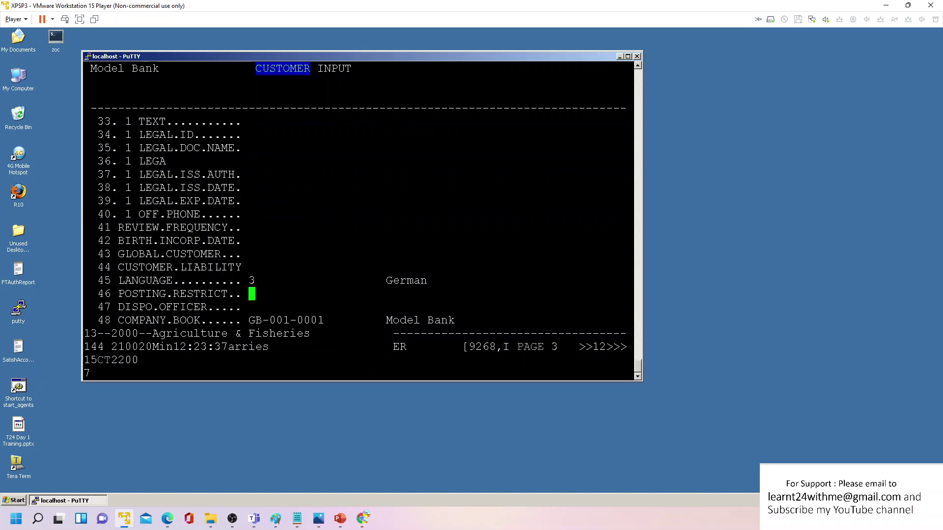
Step: Leave the remaining optional fields as they are, advancing through the following pages, and commit the new customer record
key(Return)
key(Return)
key(Return)
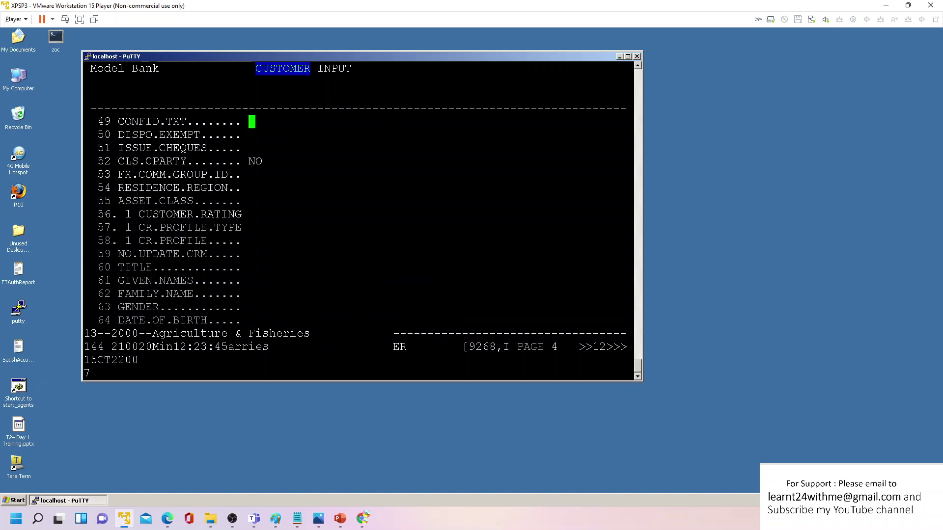
key(Return)
key(Return)
key(Return)
key(Return)
key(Return)
key(Return)
key(Return)
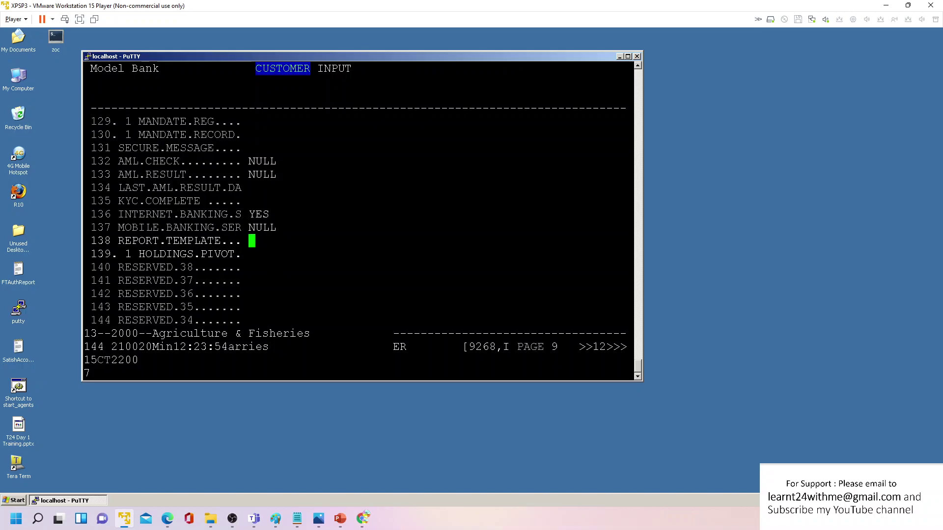
key(ctrl+v)
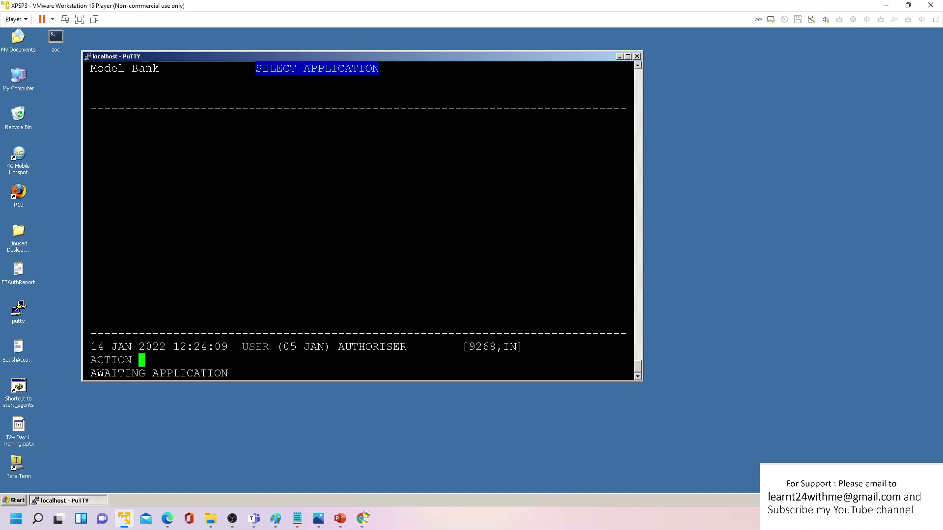
Step: List the unauthorised CUSTOMER records and open the newly committed fourth entry in See mode
text(CU E)
key(Return)
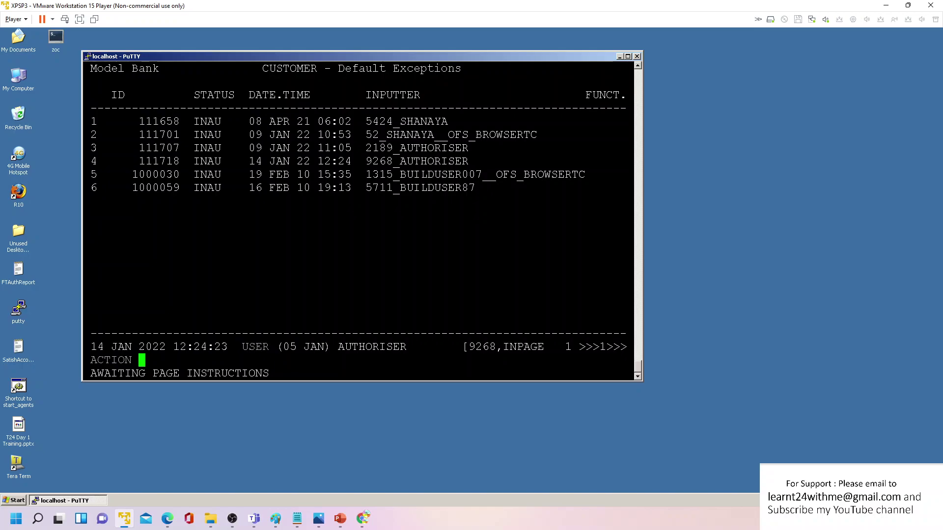
text(S)
key(BackSpace)
key(Return)
text(S)
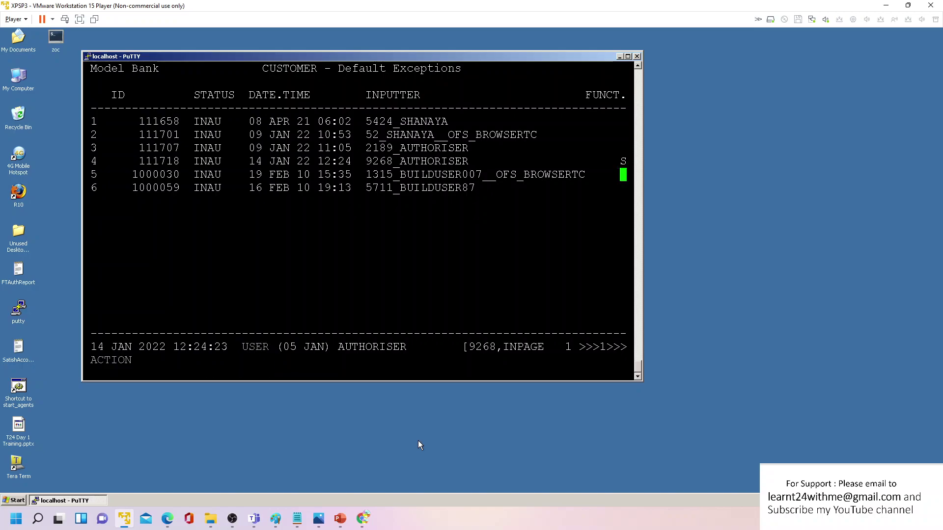
key(Return)
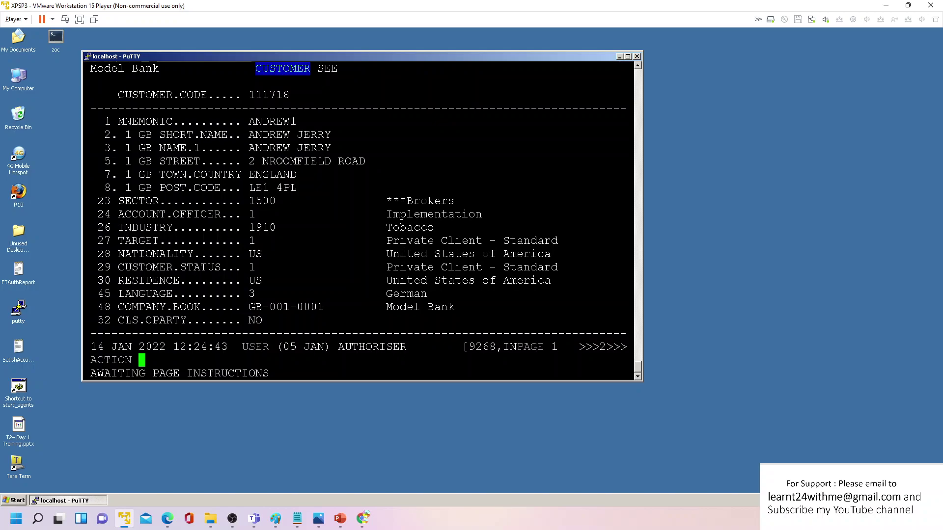
Step: Examine CLS.CPARTY on the record's first page, and RECORD.STATUS, the AML fields and INPUTTER on its second page
drag(118, 321, 275, 320)
click(275, 320)
key(ctrl+f)
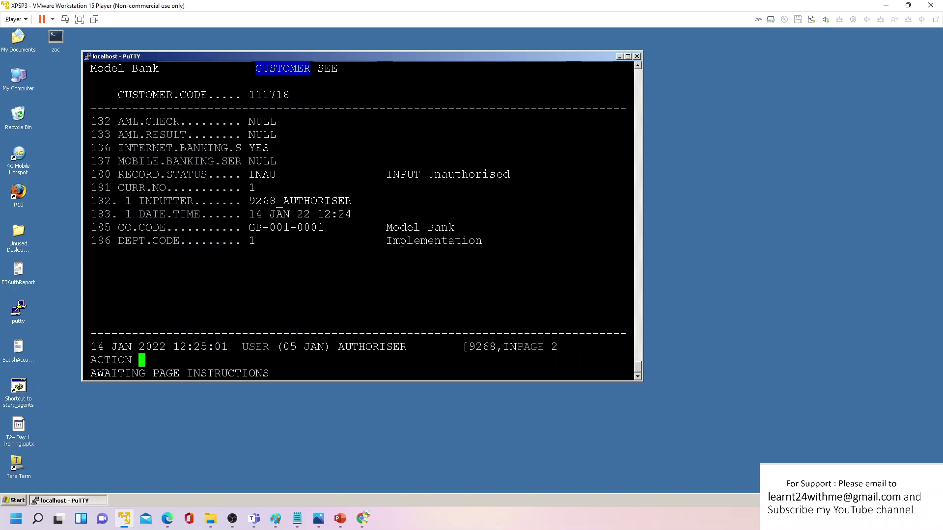
drag(242, 175, 633, 175)
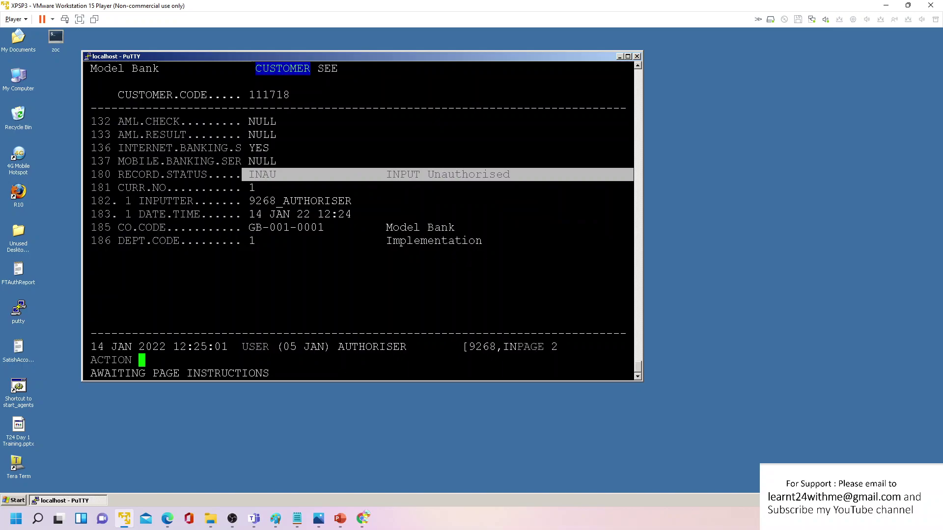
mouse_move(117, 57)
mouse_down()
mouse_move(182, 85)
mouse_move(163, 62)
mouse_move(131, 67)
mouse_up()
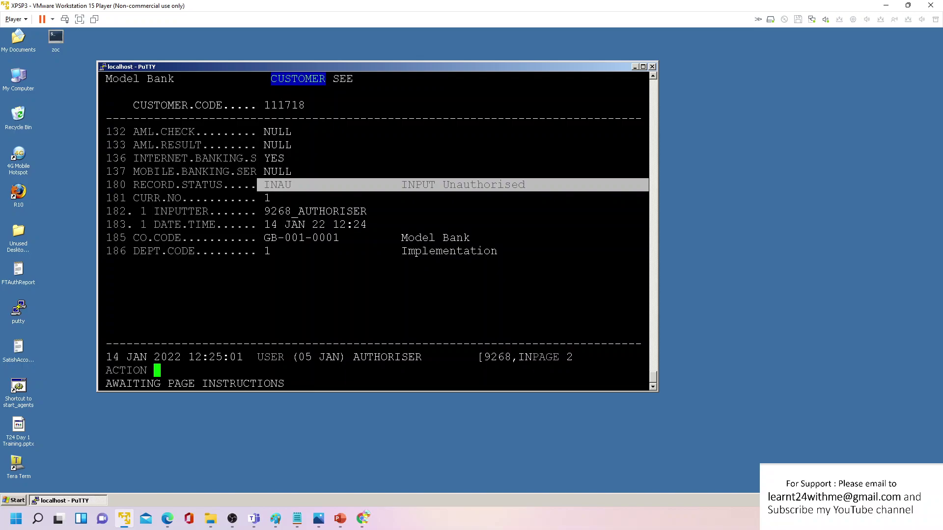
drag(140, 131, 195, 145)
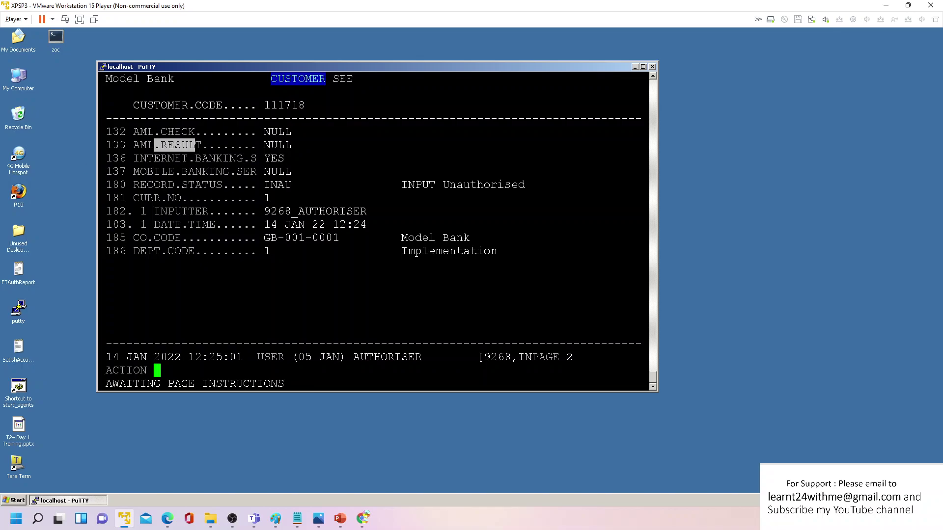
drag(106, 145, 160, 144)
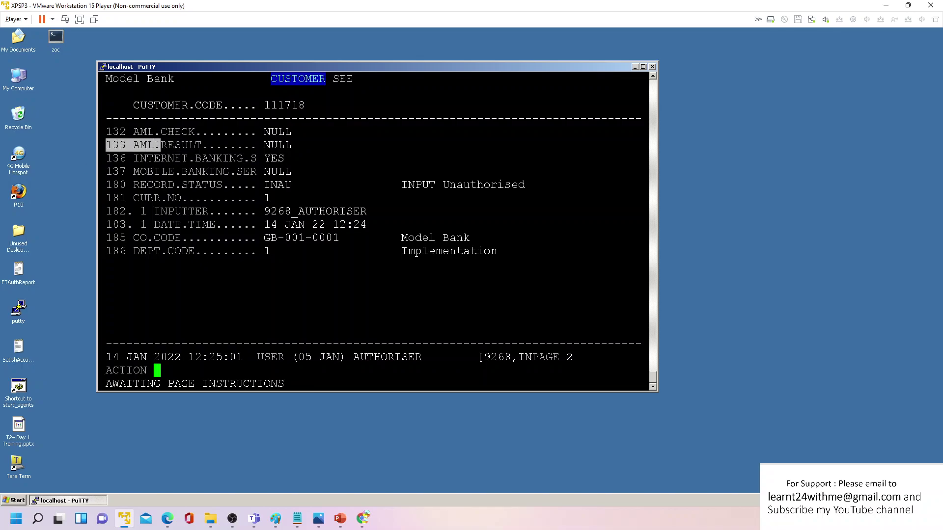
drag(106, 211, 209, 211)
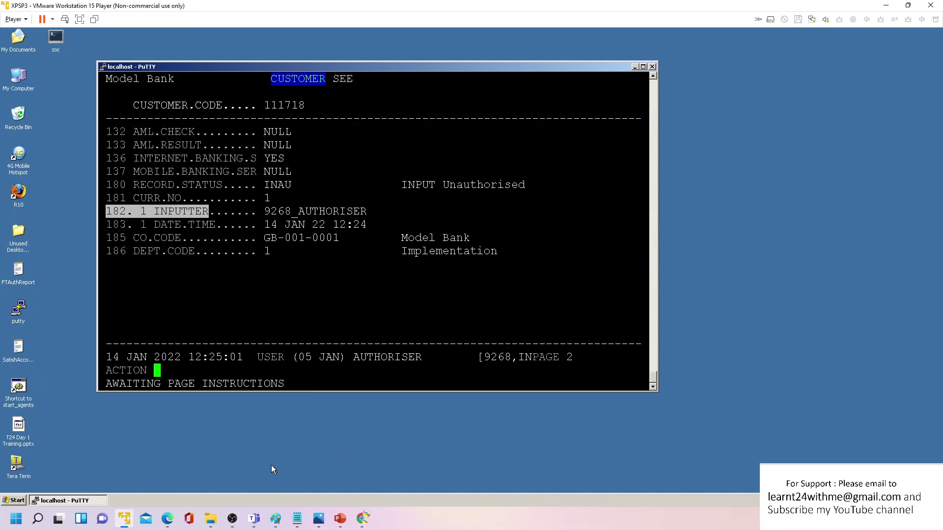
Step: Return to the customer record's first page and examine the numbering of the POST.CODE, SECTOR, SHORT.NAME and STREET fields
key(ctrl+b)
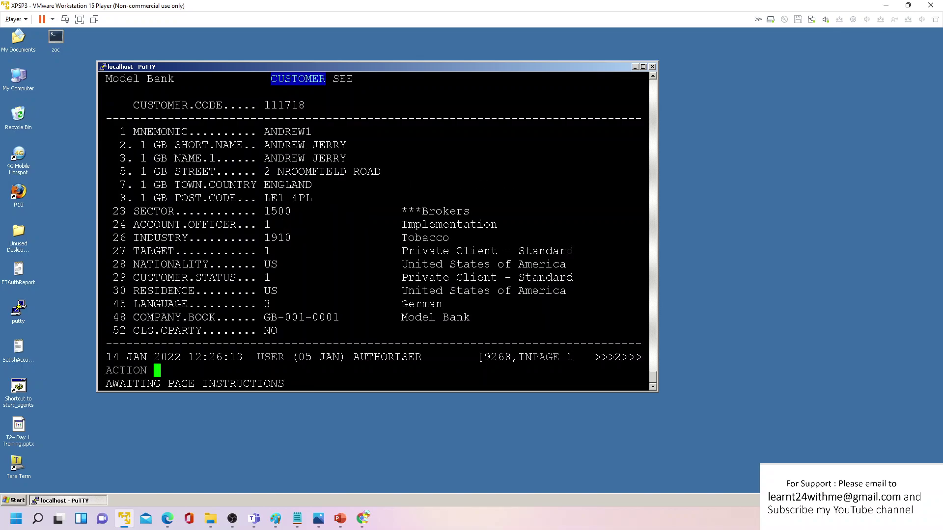
drag(127, 198, 174, 198)
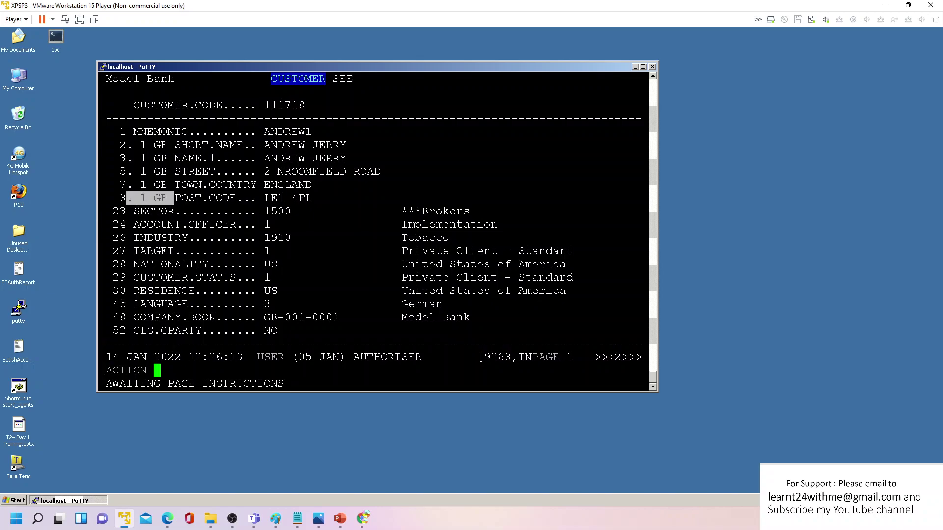
drag(112, 211, 298, 211)
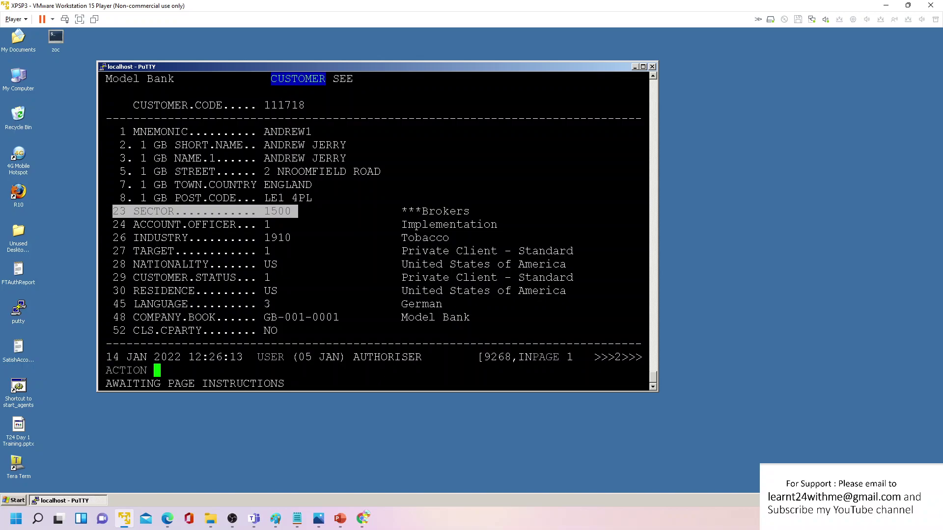
drag(120, 145, 216, 145)
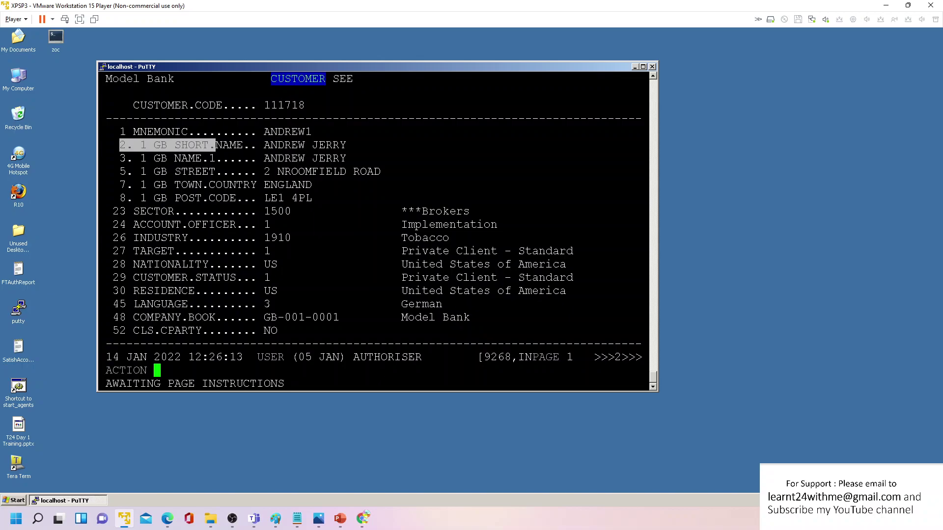
drag(119, 171, 647, 171)
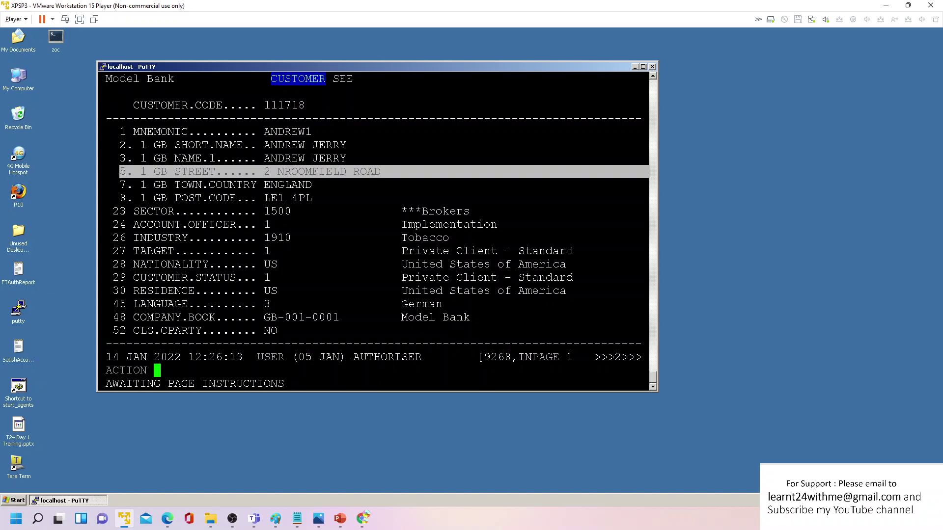
drag(113, 171, 161, 172)
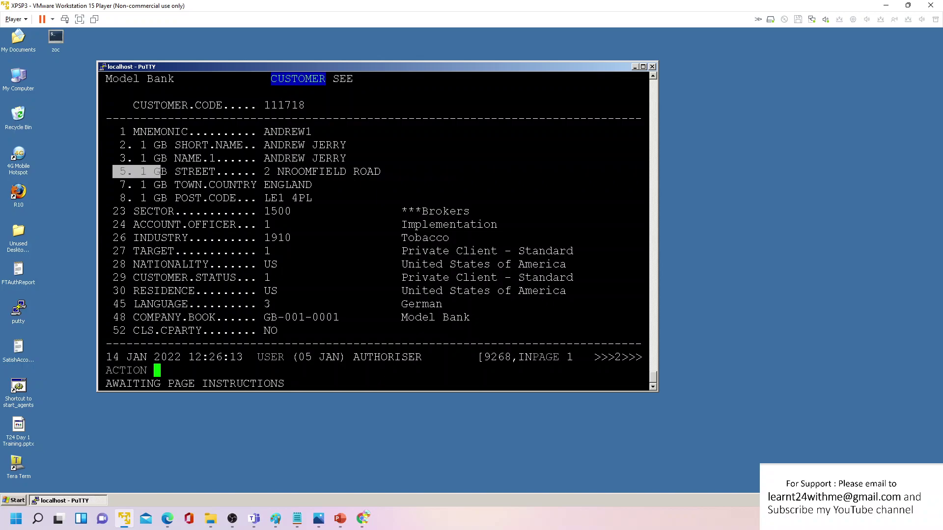
drag(119, 172, 154, 172)
click(153, 172)
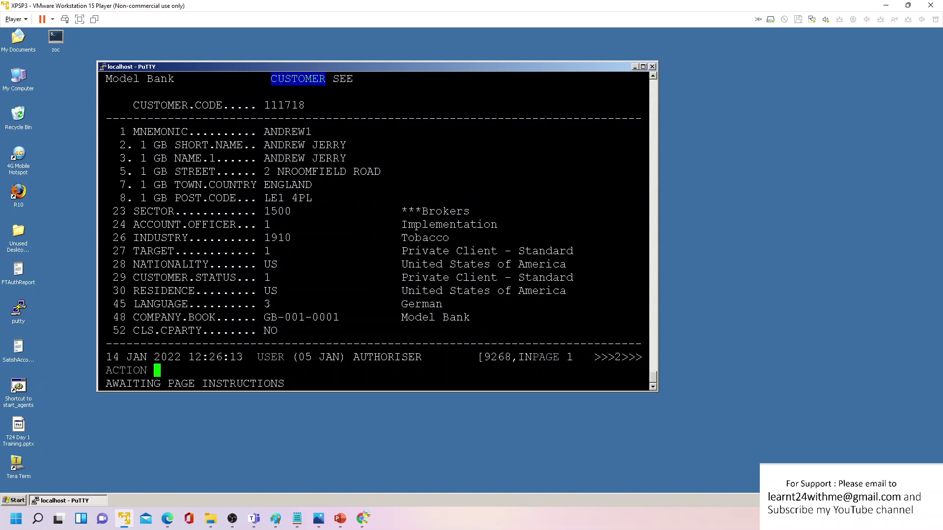
drag(127, 171, 160, 172)
click(160, 171)
Step: Check the record's second page, then compare the numbering of the NAME.1 and STREET fields on the first page
key(ctrl+f)
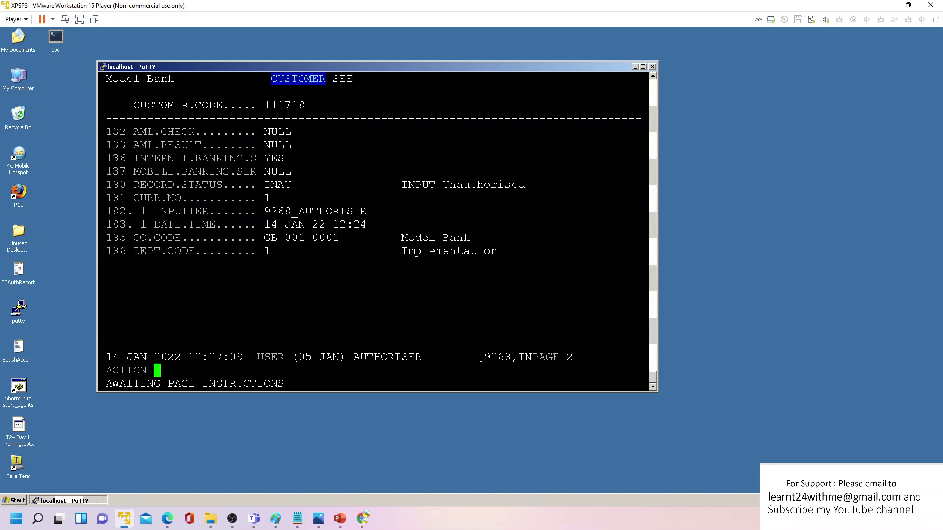
key(ctrl+b)
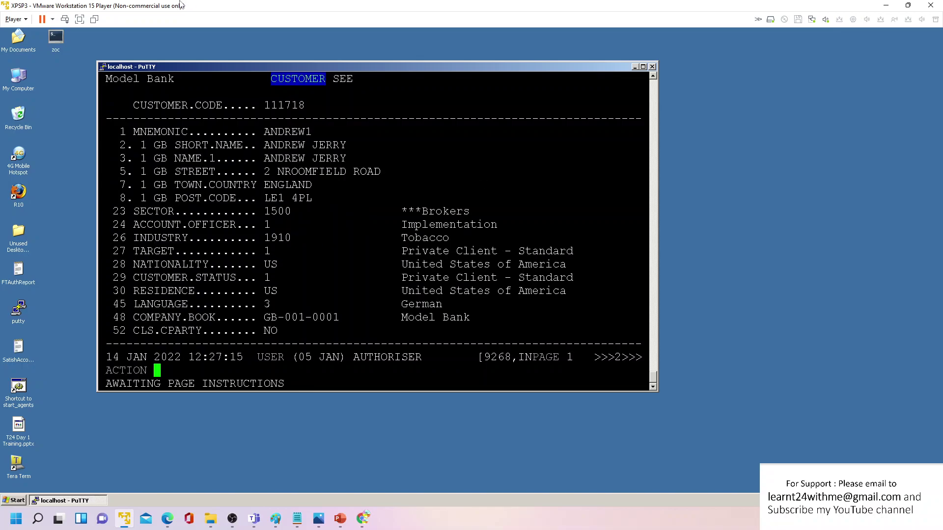
drag(112, 159, 154, 158)
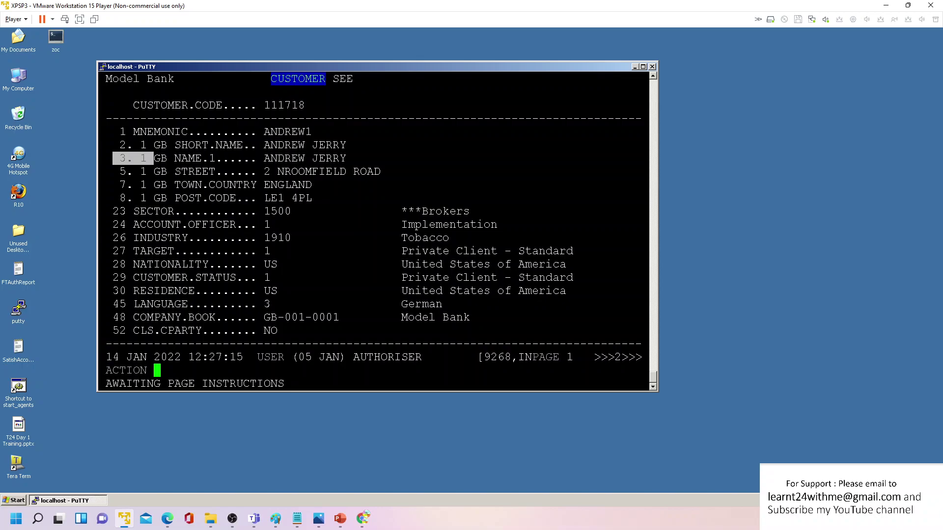
click(154, 158)
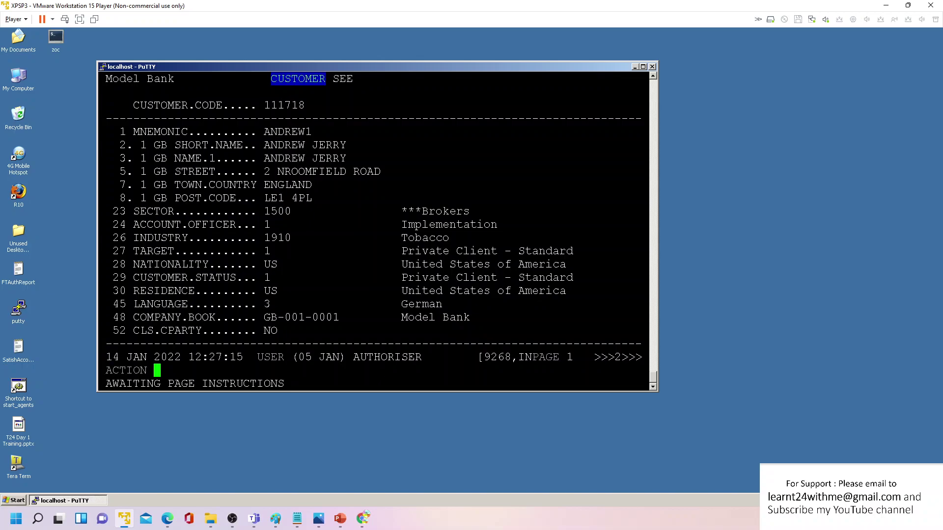
drag(119, 158, 161, 158)
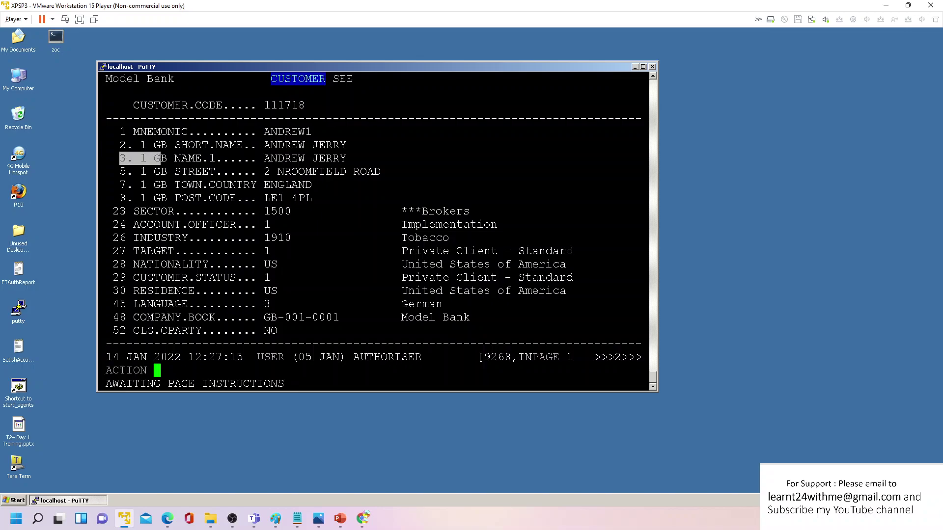
click(160, 158)
drag(113, 171, 243, 171)
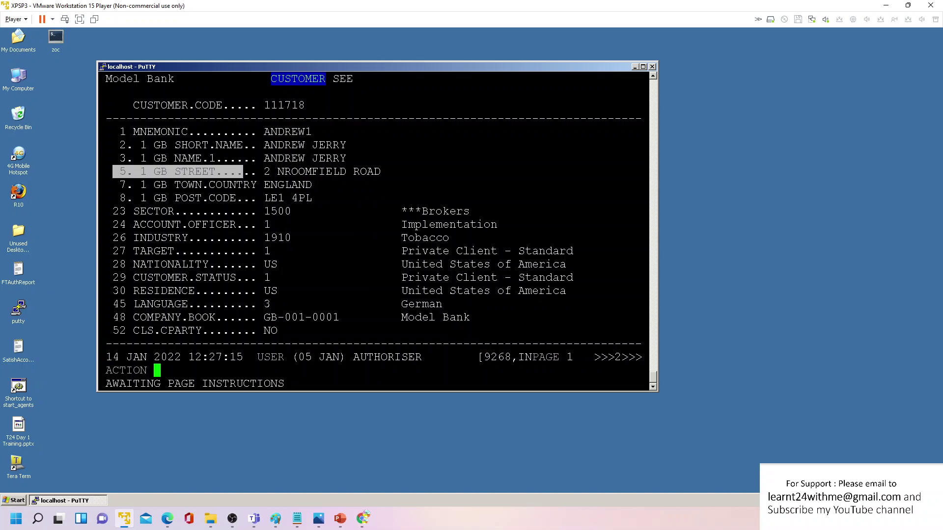
Step: Leave the customer record, open an existing user's profile in the USER application in input mode, and examine its multi-value COMPANY.CODE entries
key(ctrl+u)
key(Escape)
text(USER)
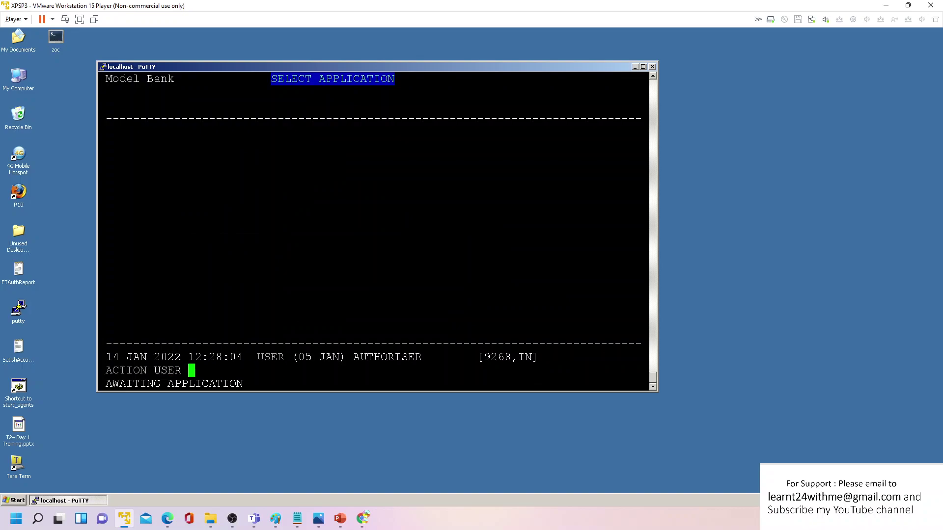
text( I MAYAN1)
key(Return)
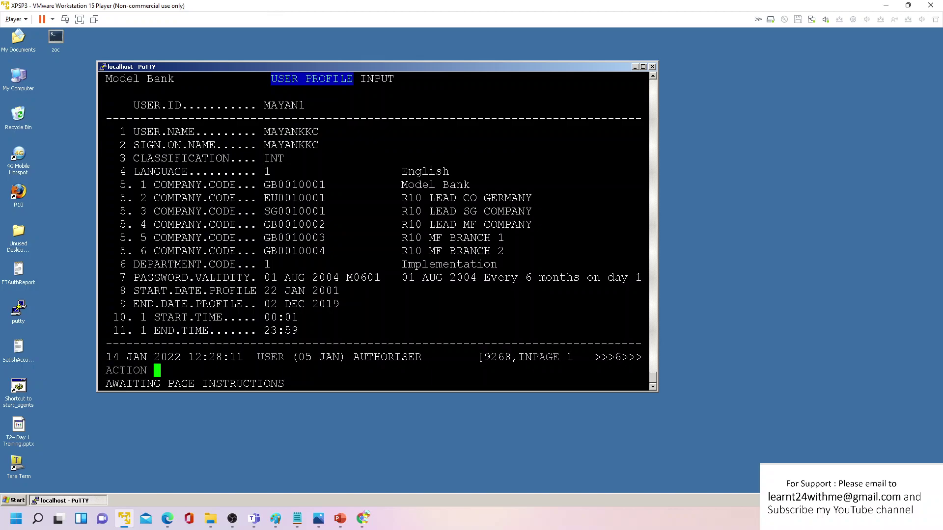
drag(120, 184, 222, 185)
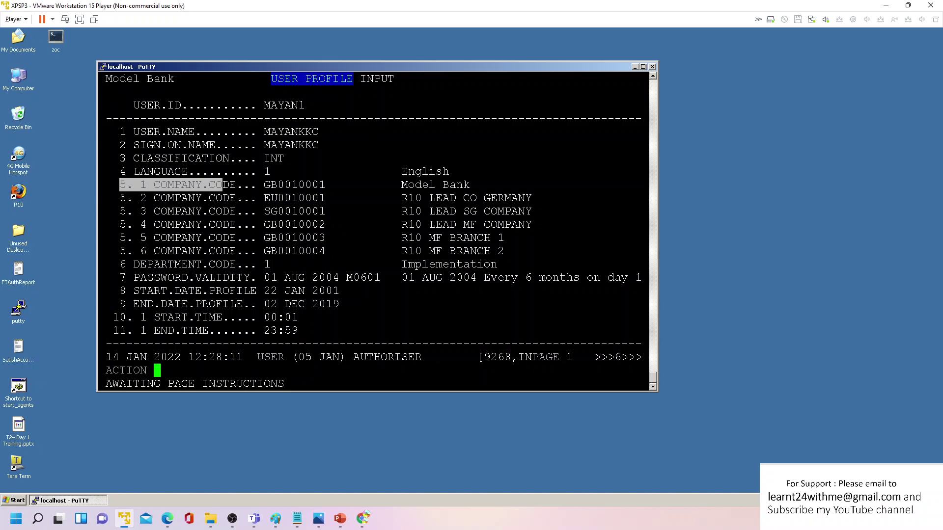
drag(120, 184, 326, 185)
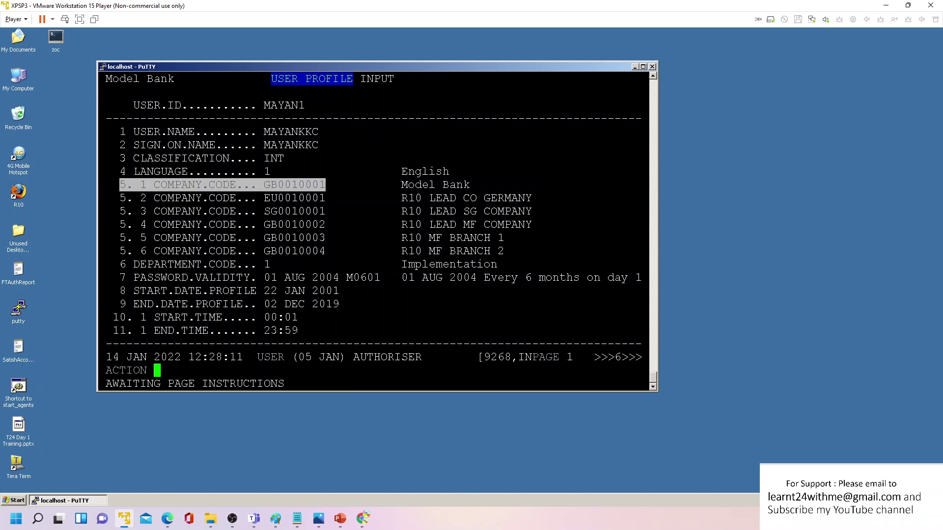
drag(112, 198, 325, 198)
drag(119, 211, 251, 212)
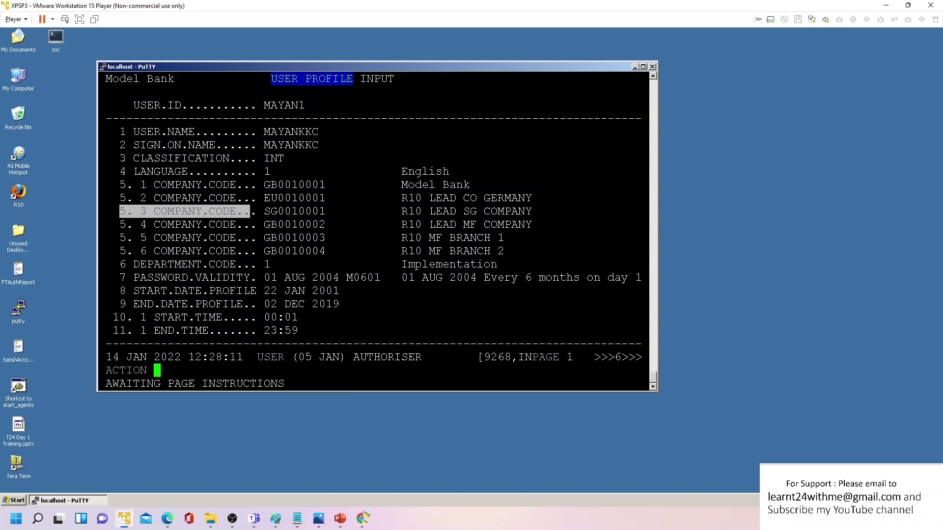
drag(401, 251, 648, 251)
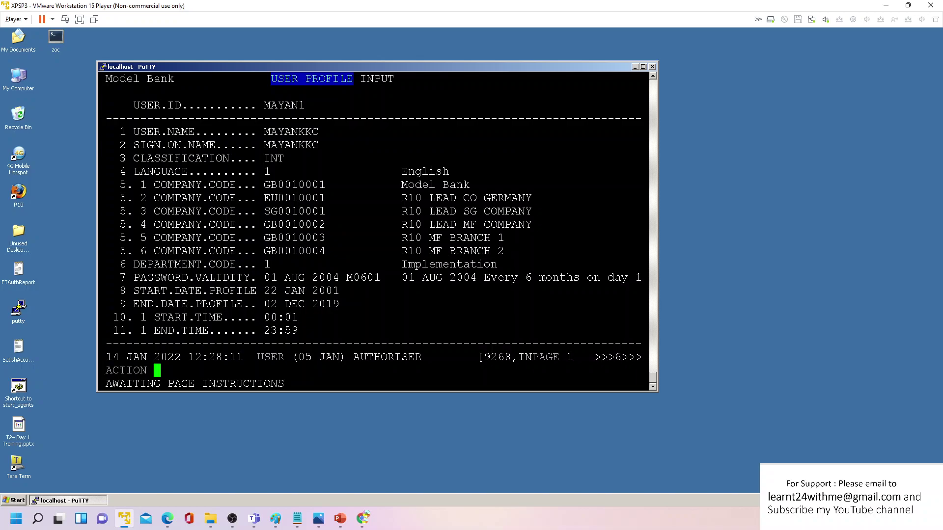
Step: Go to COMPANY.CODE value 5.6 in the user profile and delete the value above it, GB0010003
drag(119, 251, 153, 251)
mouse_move(318, 520)
text(5.6)
key(Return)
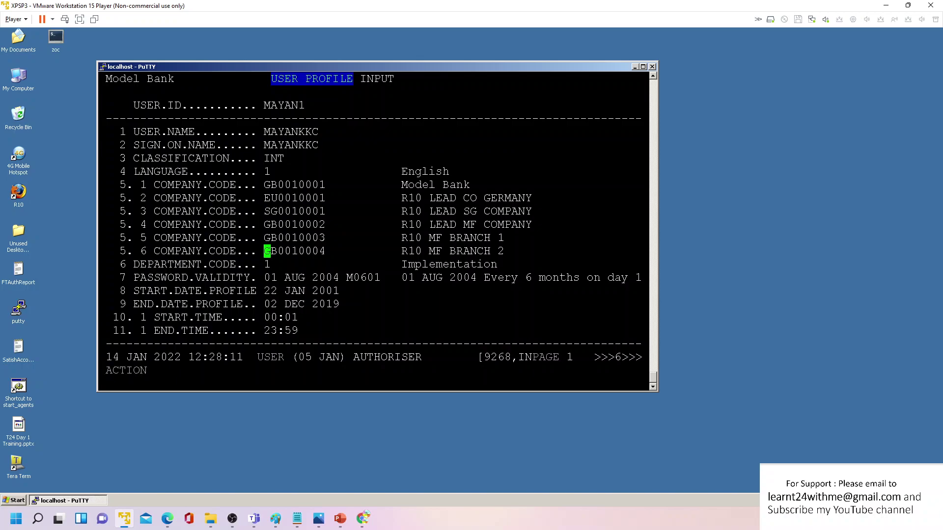
key(Up)
text(-)
key(Return)
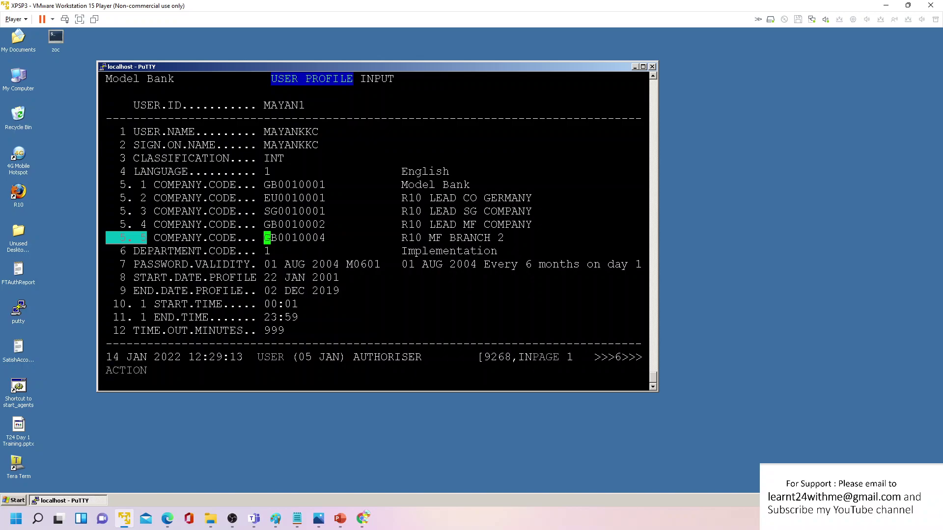
Step: Insert two empty COMPANY.CODE values between GB0010002 and GB0010004
text(>)
key(Return)
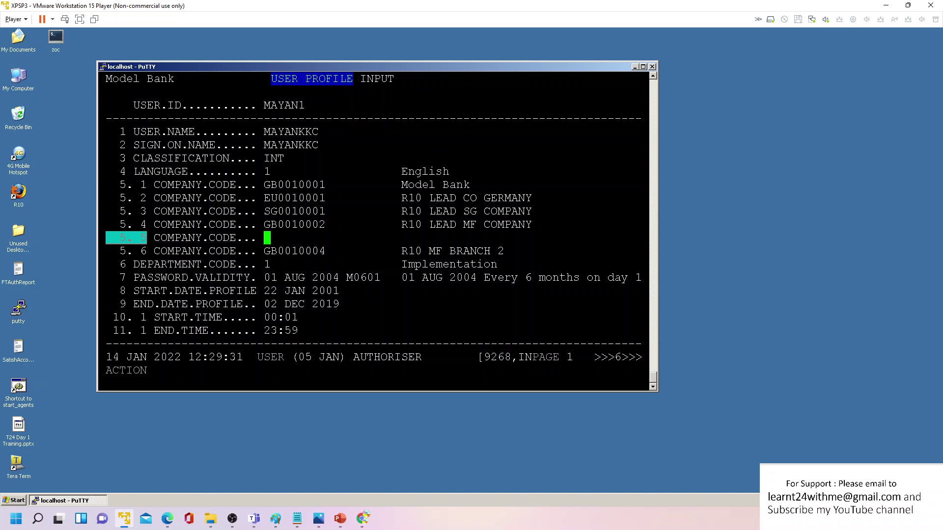
key(Return)
text(>)
key(Return)
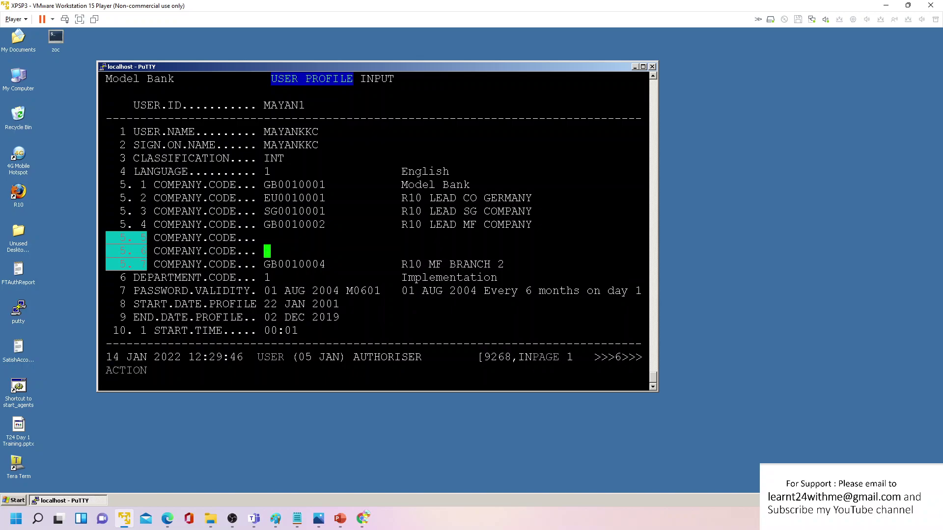
Step: Delete one of the two empty COMPANY.CODE values and remove the GB0010004 value below the other one
text(-)
key(Return)
key(Up)
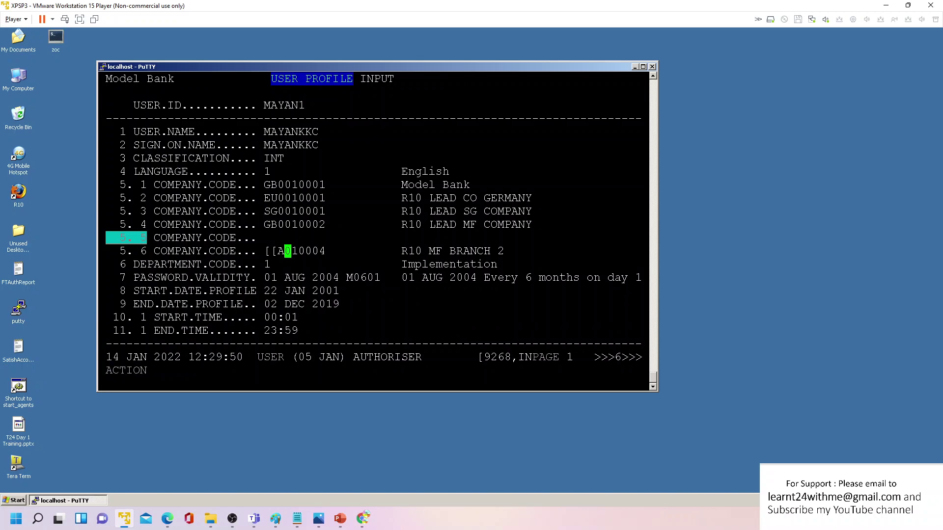
key(Left)
key(Left)
key(BackSpace)
key(BackSpace)
key(BackSpace)
key(BackSpace)
key(BackSpace)
key(BackSpace)
key(BackSpace)
key(BackSpace)
key(BackSpace)
key(Return)
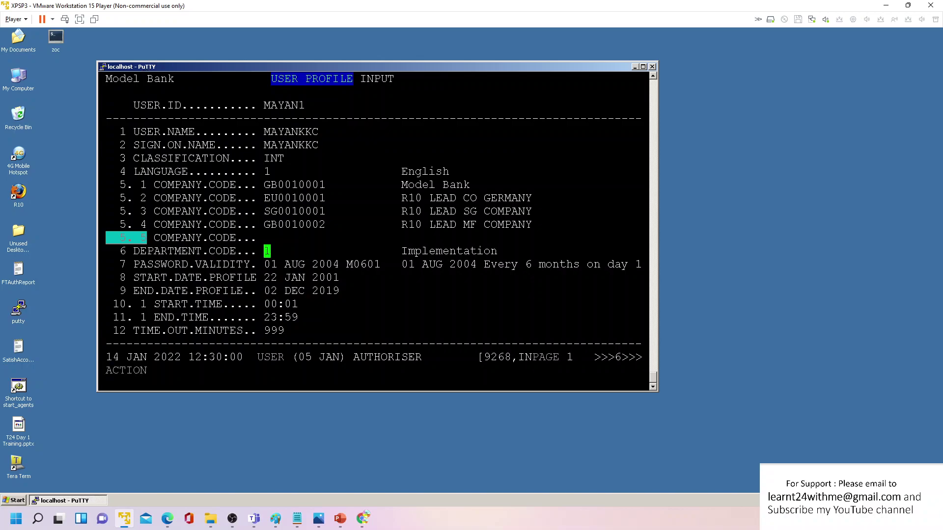
Step: Insert two empty COMPANY.CODE values ahead of GB0010001 at the start of the multi-value set
drag(120, 185, 159, 185)
key(Up)
key(Up)
key(Up)
key(Up)
key(Up)
text(<)
key(Return)
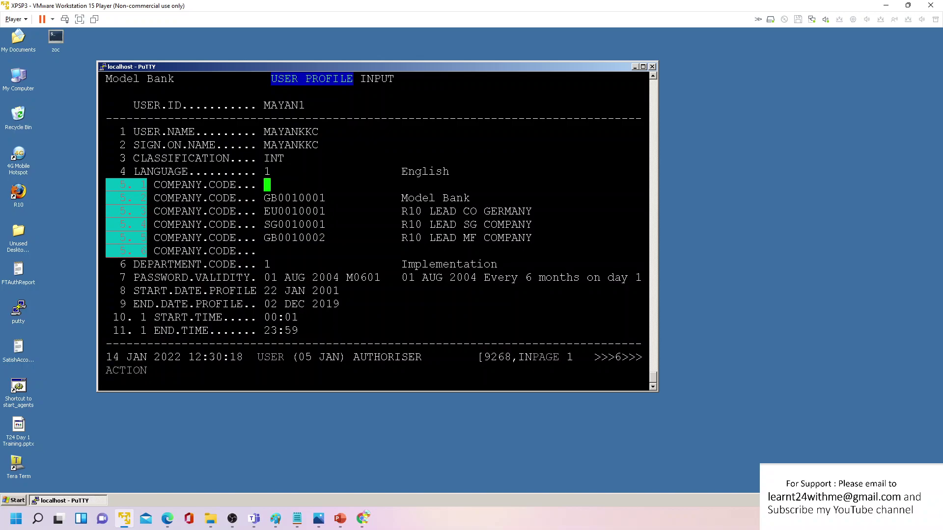
key(Return)
text(<)
key(Return)
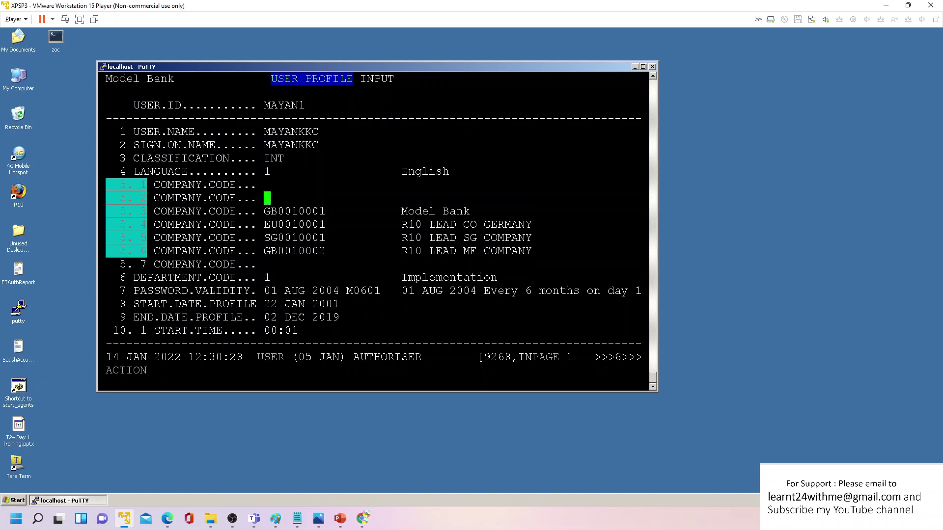
Step: Insert a third empty COMPANY.CODE value ahead of the GB0010001 value
text(<)
key(Left)
key(BackSpace)
key(BackSpace)
key(BackSpace)
key(BackSpace)
text(<)
key(Return)
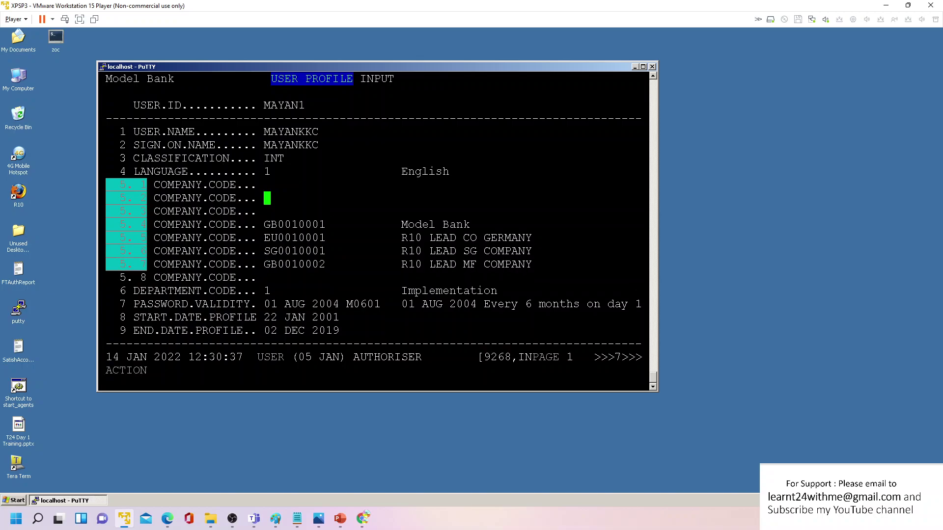
Step: Delete two of the three empty COMPANY.CODE values at the start of the set
text(-)
key(Return)
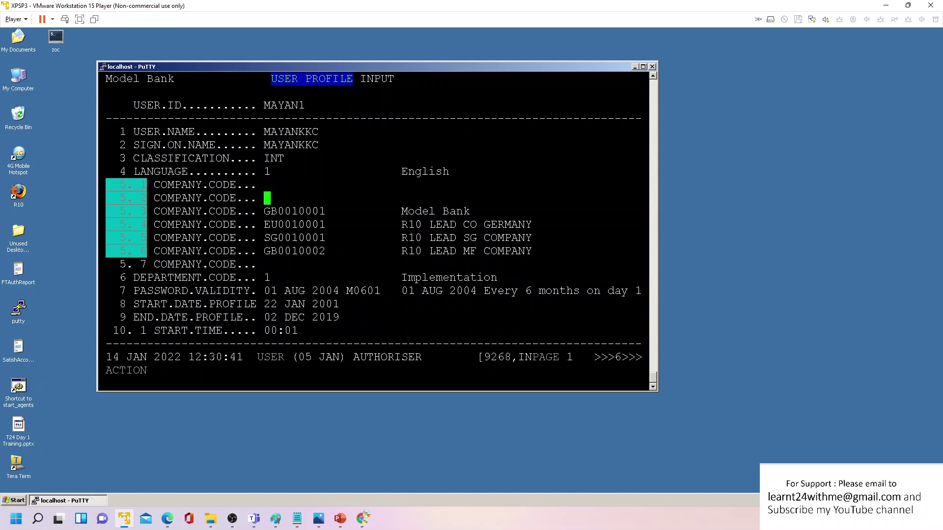
text(-)
key(Delete)
key(BackSpace)
key(BackSpace)
key(BackSpace)
key(BackSpace)
key(Return)
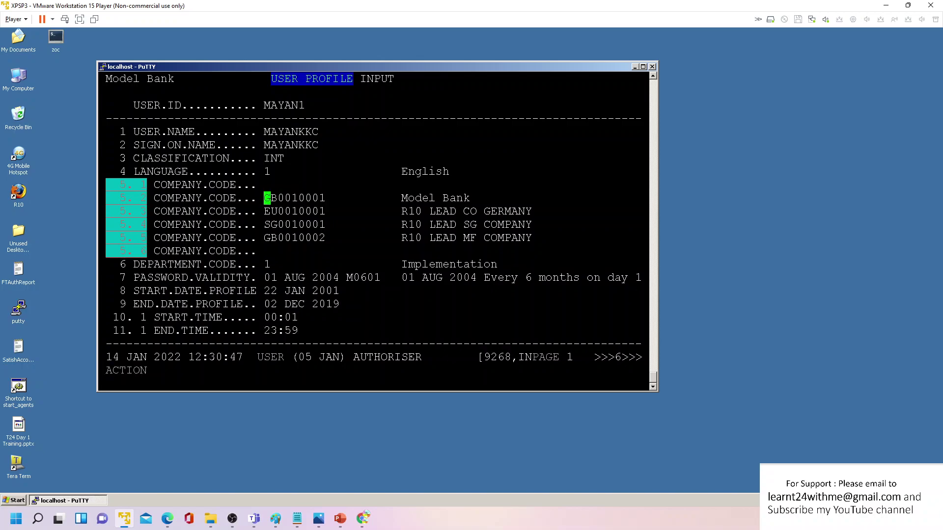
Step: Delete the remaining empty first COMPANY.CODE value together with the GB0010001 and EU0010001 values
key(Up)
text(-)
key(Return)
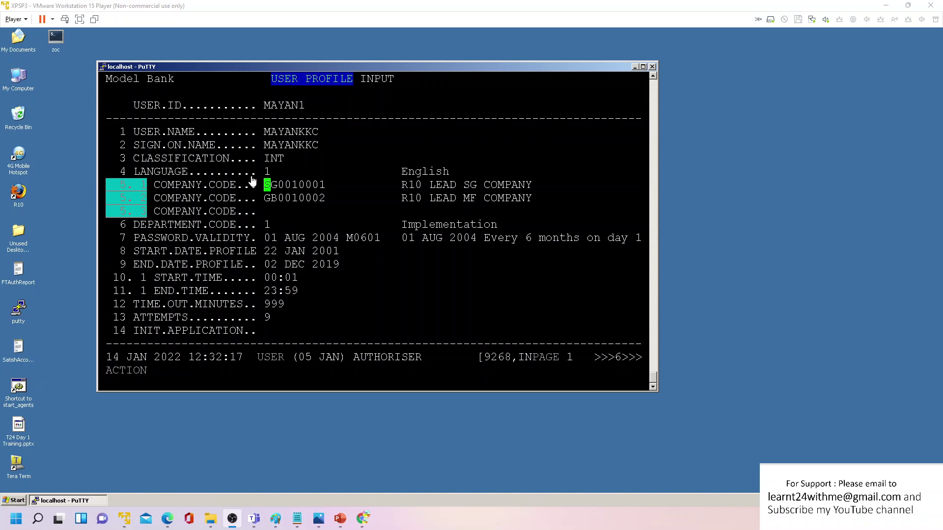
Step: Insert a new COMPANY.CODE value ahead of SG0010001 and enter SG001002 in it
click(266, 186)
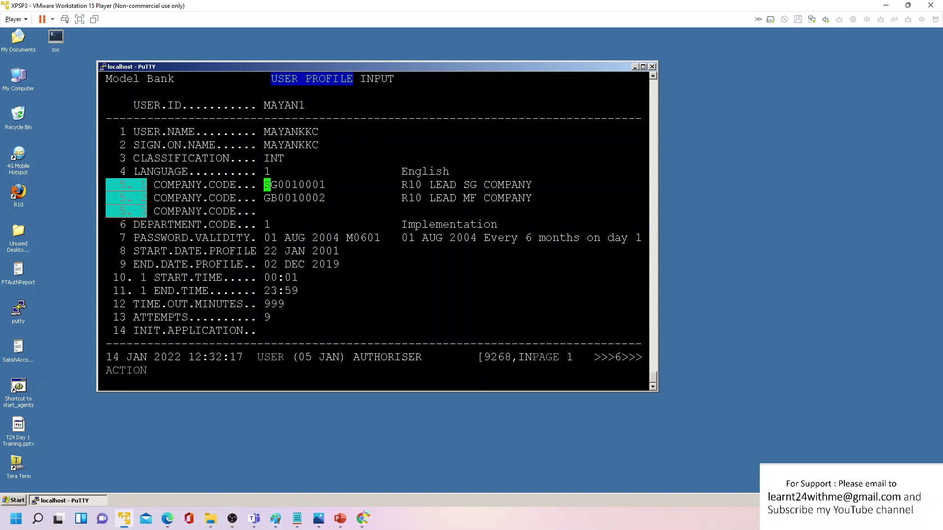
key(Up)
text(<)
key(Return)
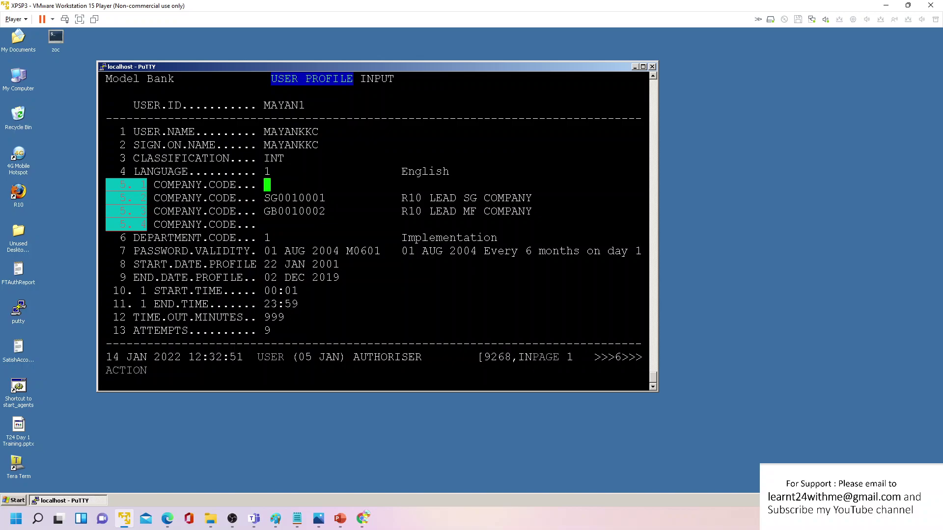
text(SG001002)
key(Return)
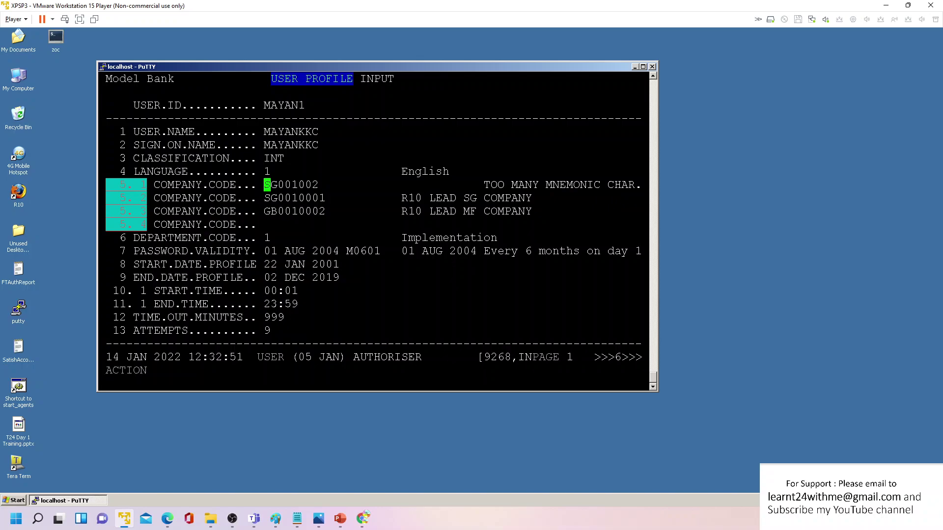
Step: Correct the first COMPANY.CODE value to SG0010002, then delete that value from the set
key(Right)
key(Right)
key(Right)
key(Right)
key(Right)
key(Right)
key(Right)
text(0)
key(Return)
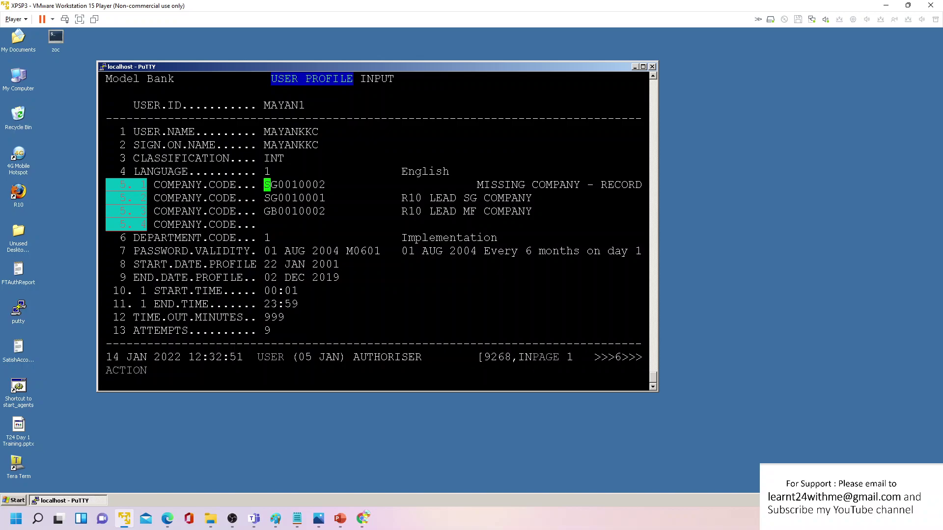
text(-)
key(Return)
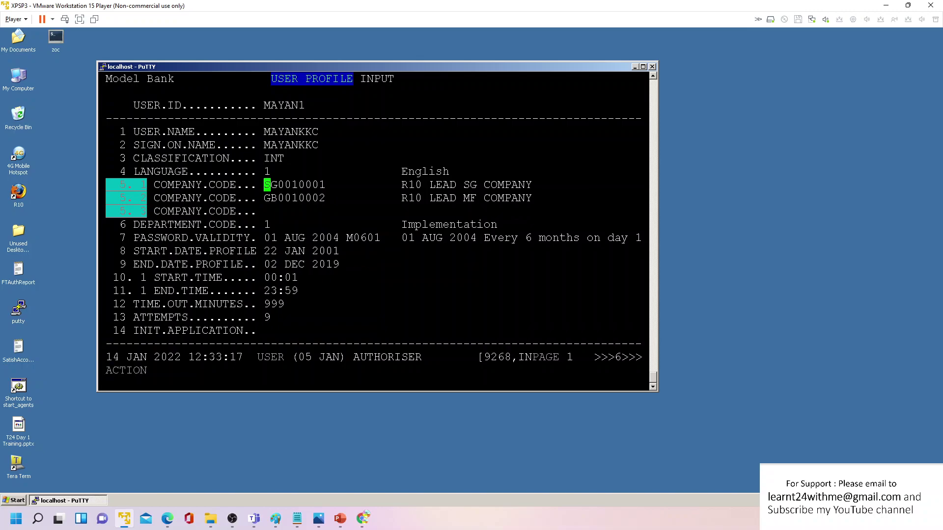
Step: Try the multi-value commands > and < on the first COMPANY.CODE value
text(>)
key(Return)
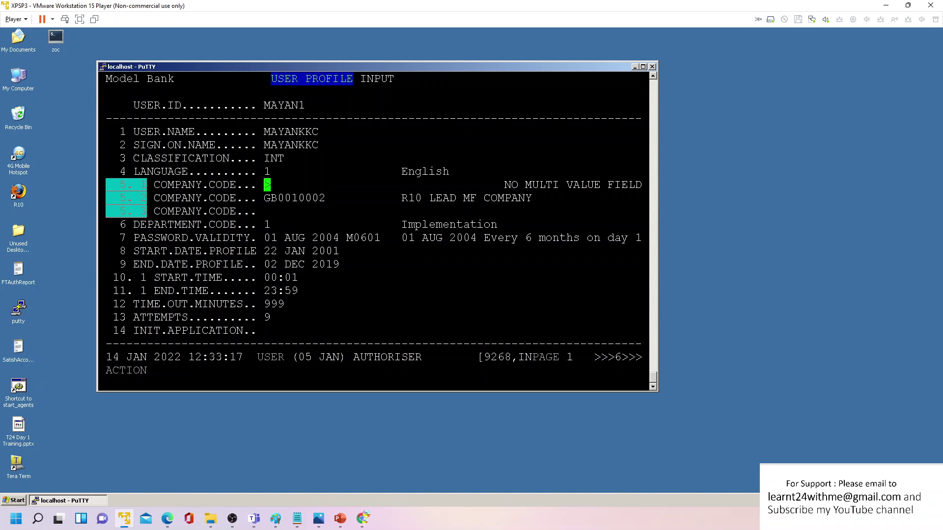
key(Return)
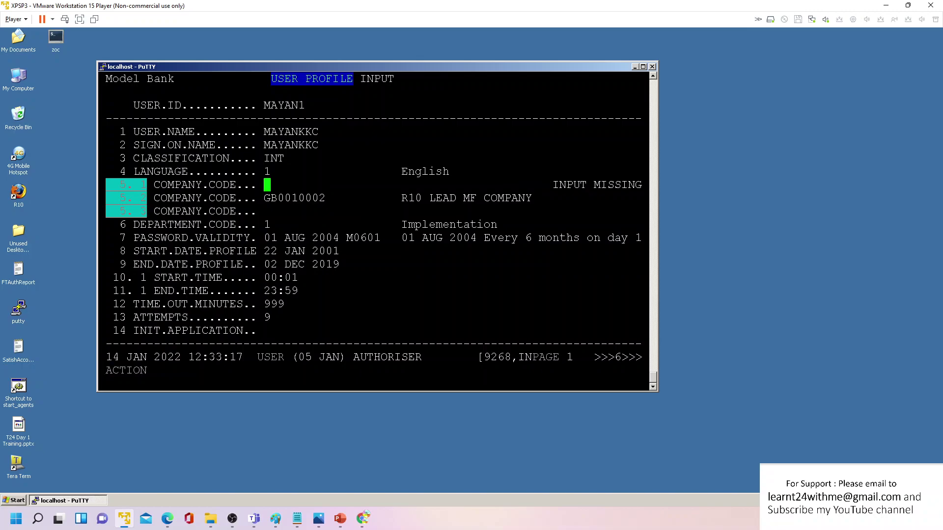
text(>)
key(Return)
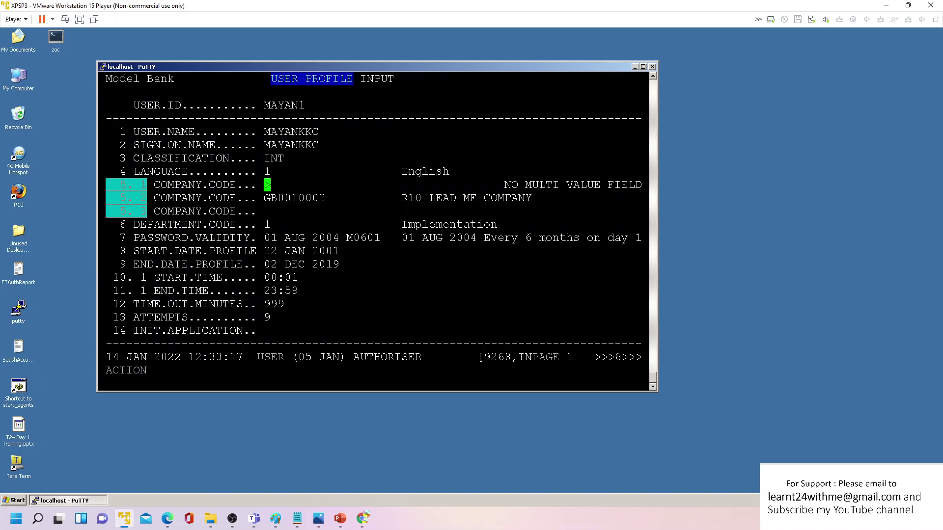
text(<)
key(Return)
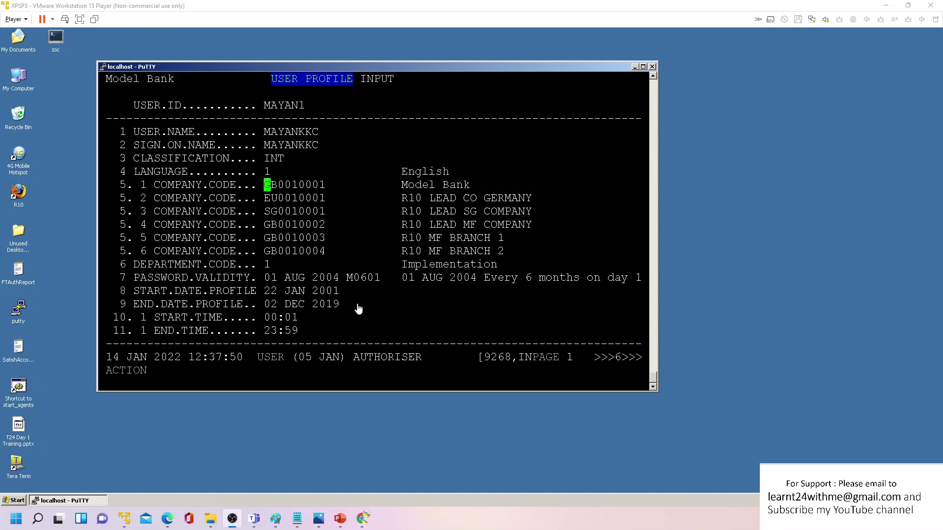
Step: Insert an empty COMPANY.CODE value ahead of GB0010001 in the restored profile and delete it again
click(275, 186)
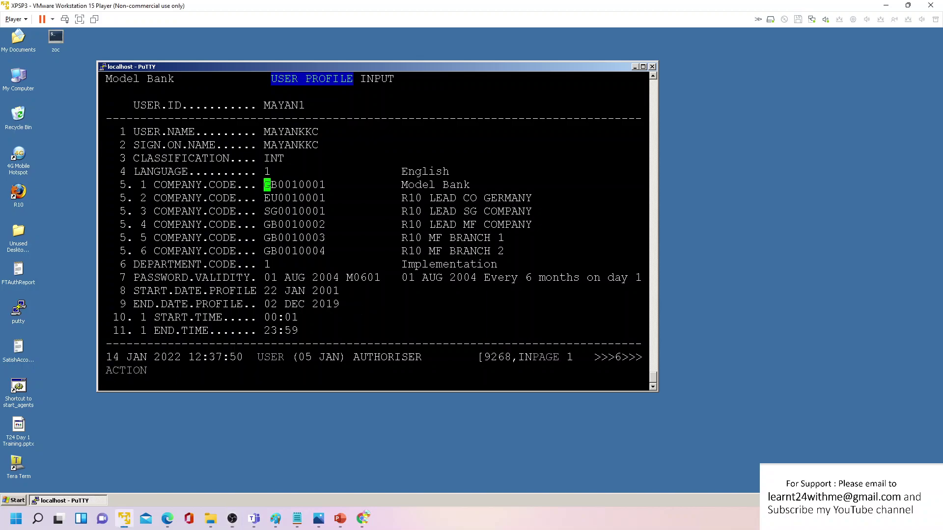
key(Up)
text(<)
key(Return)
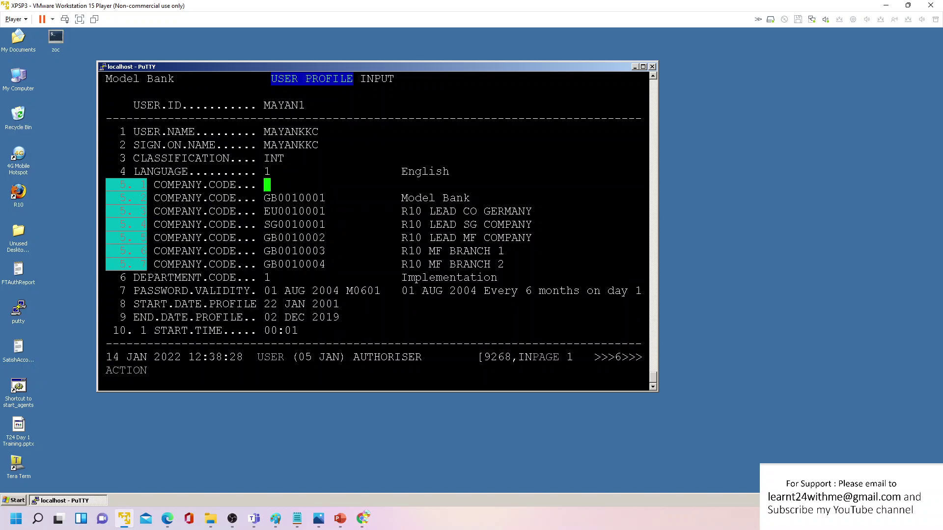
text(-)
key(Return)
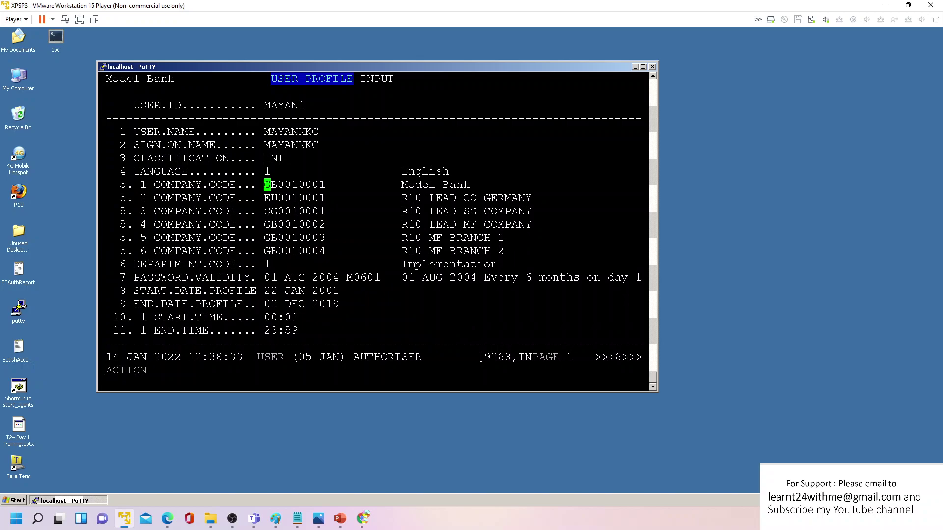
Step: Insert an empty COMPANY.CODE value after GB0010004, the last entry of the set, and leave it blank
drag(134, 264, 277, 264)
click(278, 265)
key(Return)
key(Return)
key(Return)
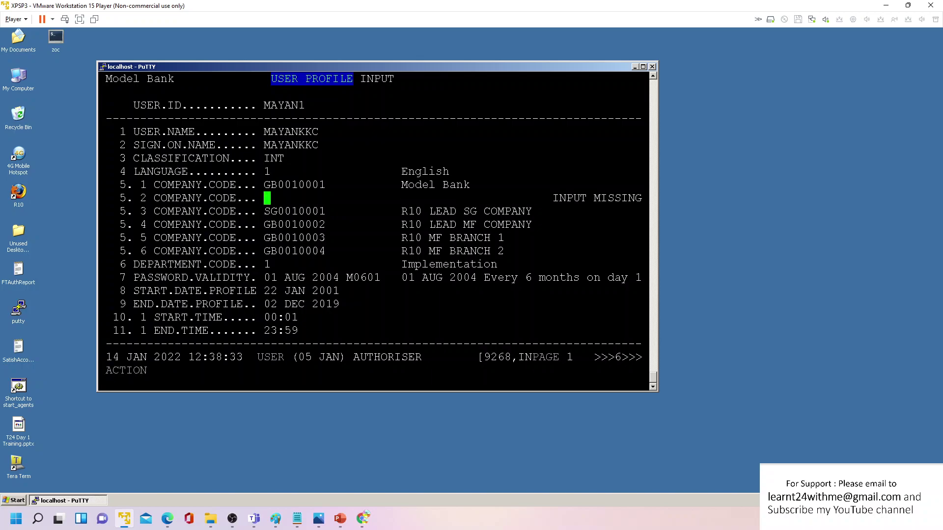
key(Return)
key(Return)
key(Return)
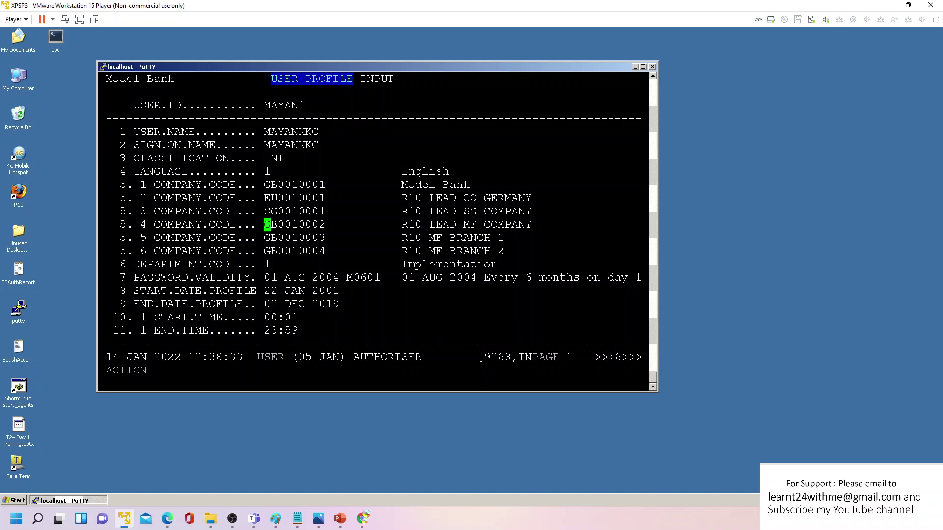
key(Return)
text(>)
key(Return)
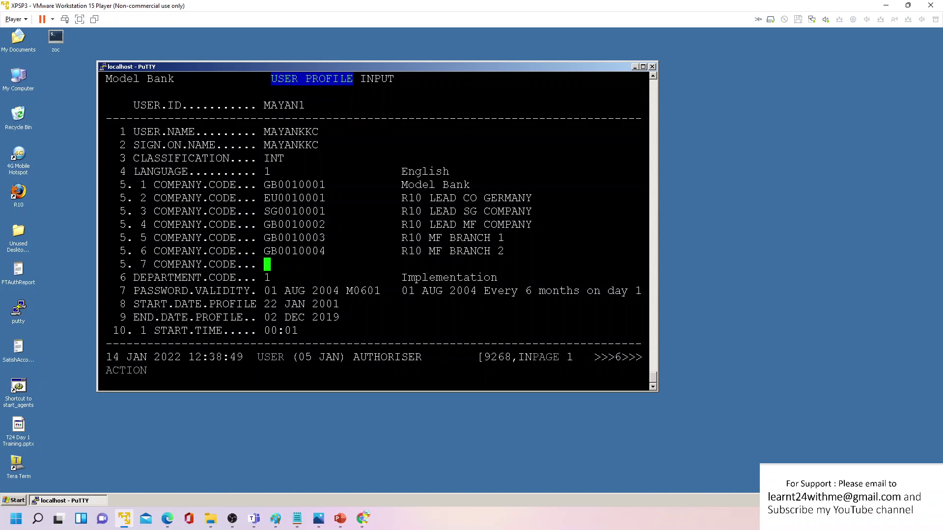
key(Return)
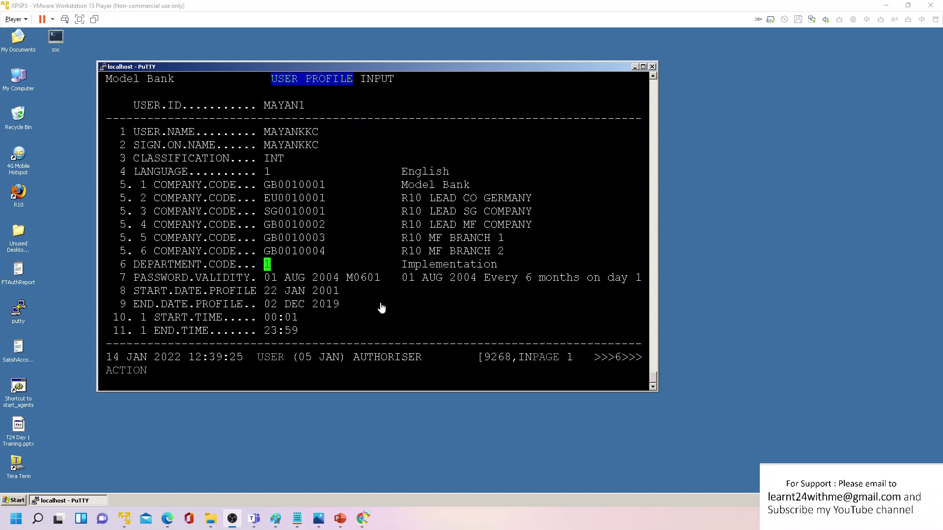
Step: Enter the customer's account mnemonic in the sub-value field ACCOUNT 16.1.1 on the profile's second page
click(270, 261)
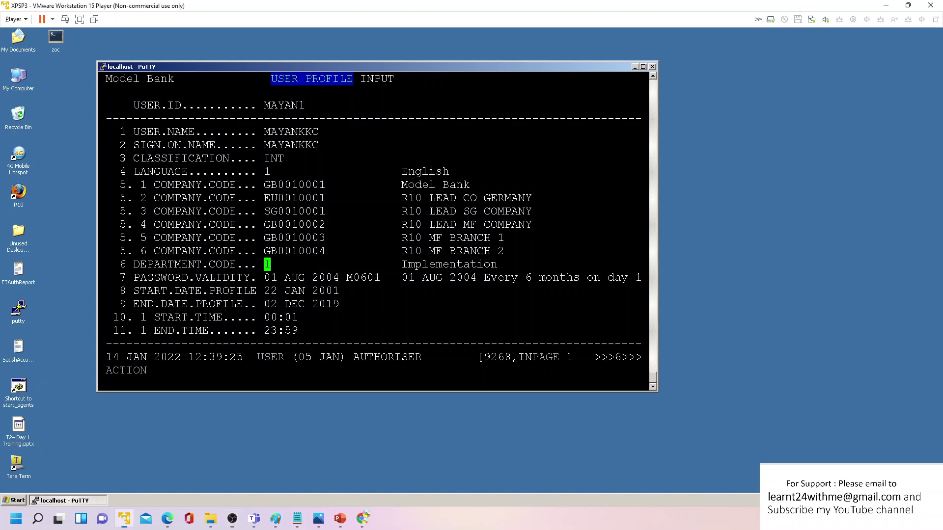
key(Return)
key(Return)
key(Return)
key(Return)
key(Return)
key(Return)
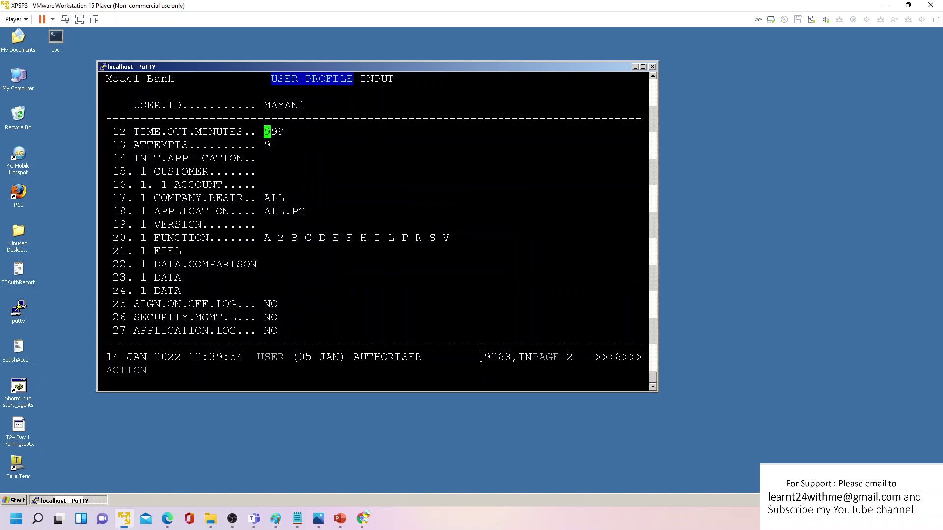
key(Return)
key(Return)
key(Return)
drag(112, 184, 236, 185)
key(Return)
text(MAYANKUS)
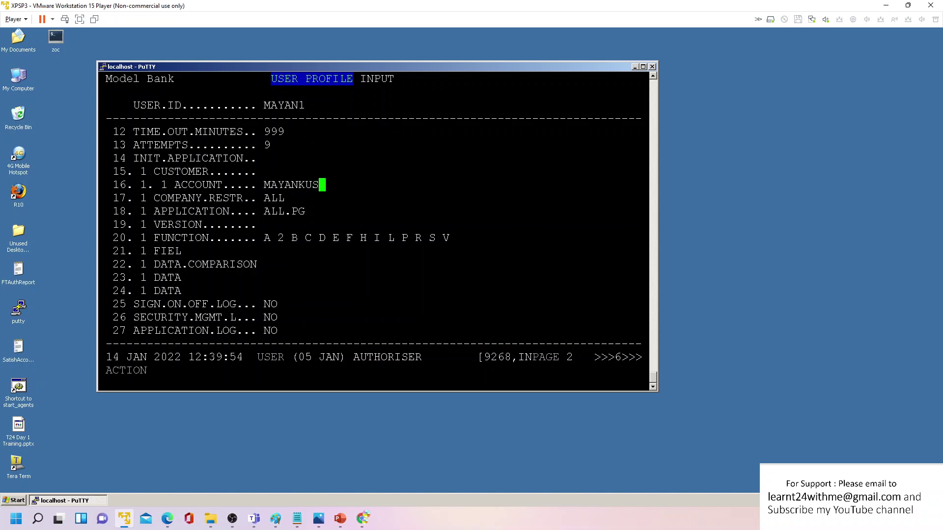
key(Return)
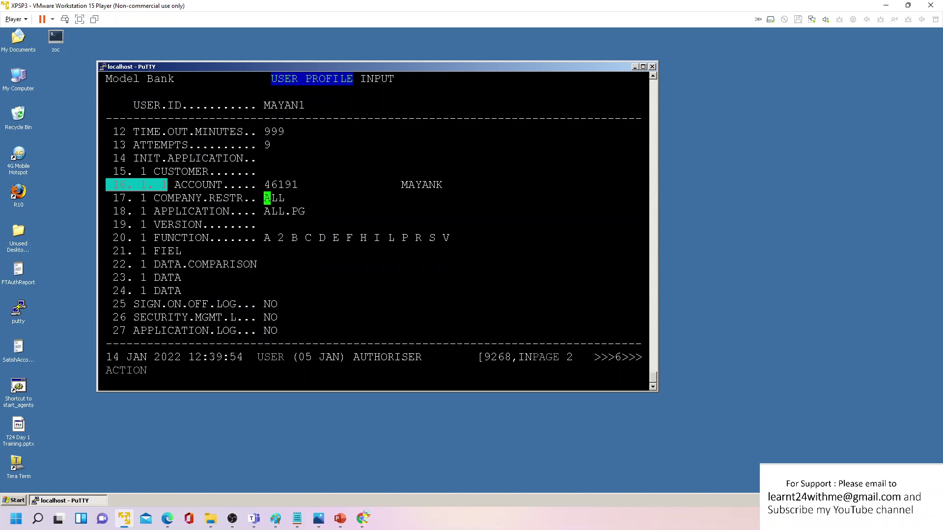
Step: Add a second ACCOUNT sub-value, 16.1.2, and enter the mnemonic of the customer's GBP account
text())
key(Return)
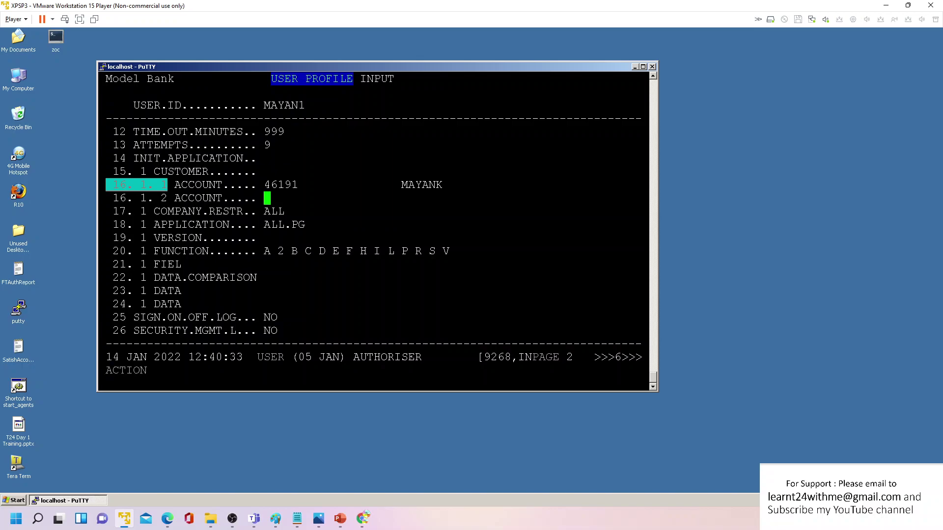
text(MAYANKGBP)
key(Return)
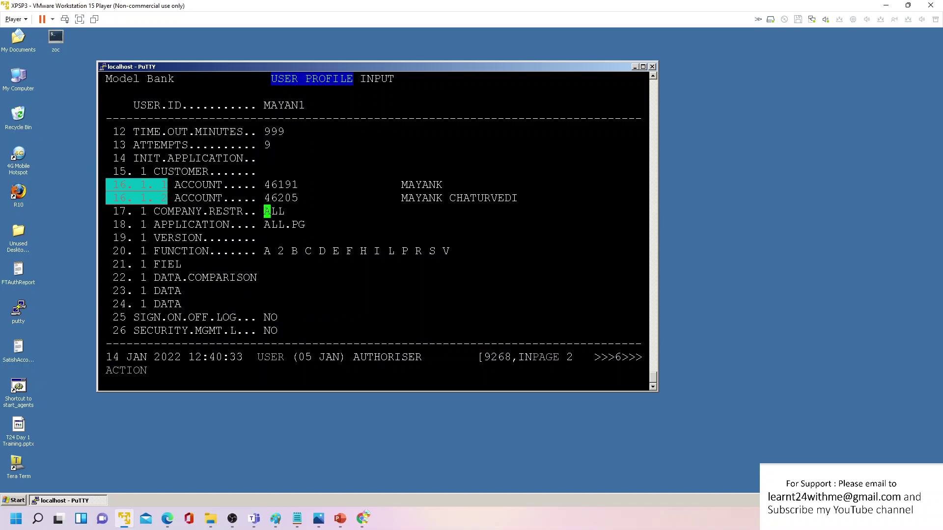
Step: Insert an empty ACCOUNT sub-value ahead of the first account entry
key(Up)
key(Up)
key(Up)
text(()
key(Return)
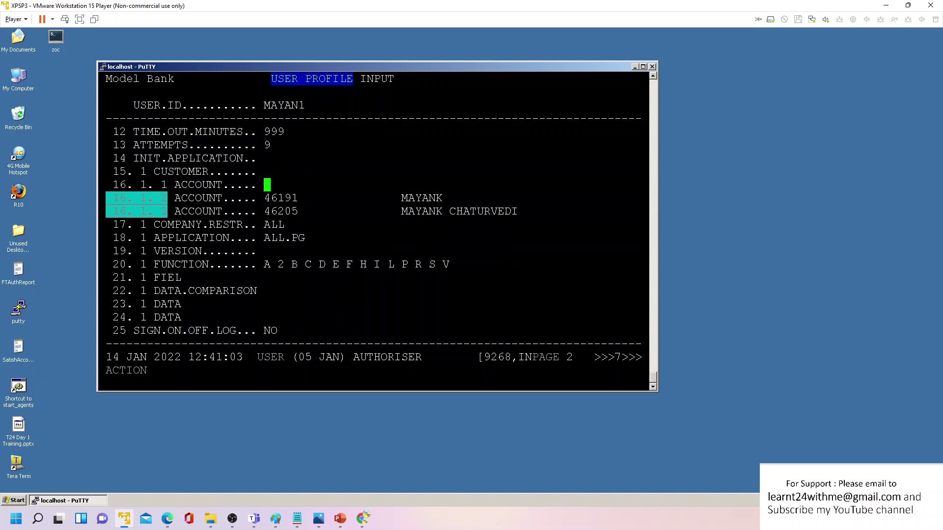
Step: Enter another customer's account mnemonic in the empty ACCOUNT 16.1.1 sub-value and delete the two ACCOUNT sub-values below it
text(ANSHULUS)
key(Return)
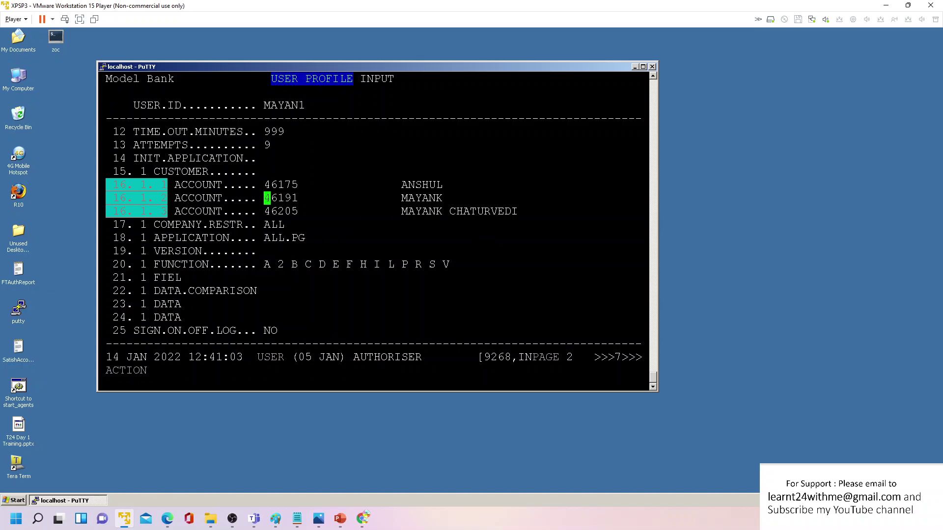
text(-)
key(Return)
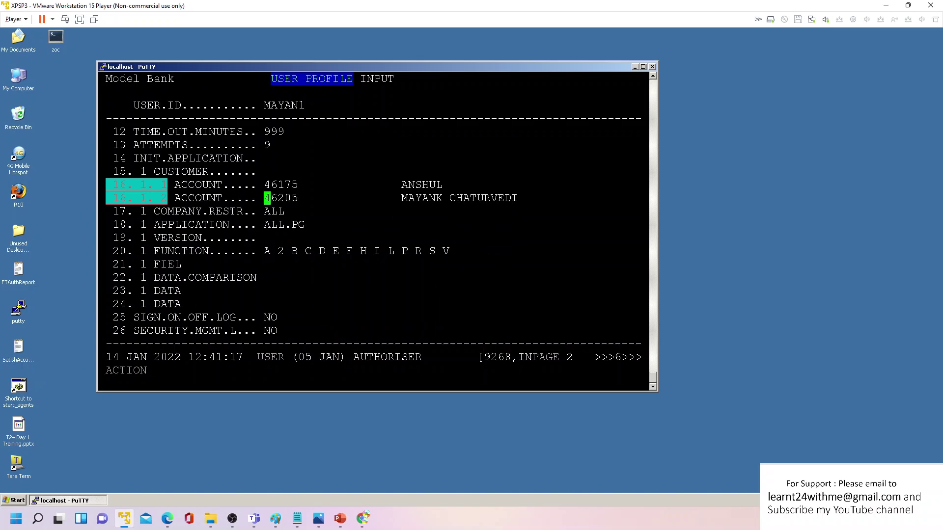
text(-)
key(Return)
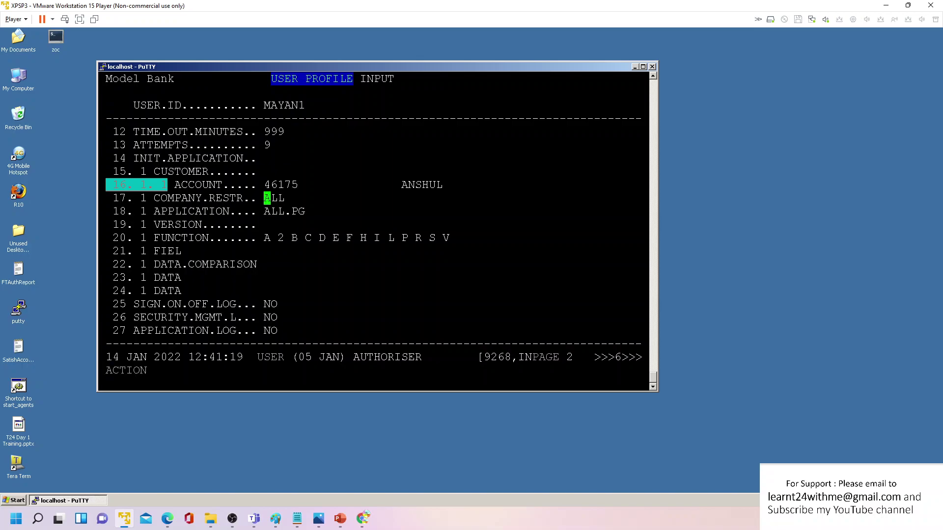
Step: Switch to PowerPoint, review the Chapter-4 slides on field movement, multi-value and sub-value updates and the ? and ! commands, and return to the virtual machine
click(340, 518)
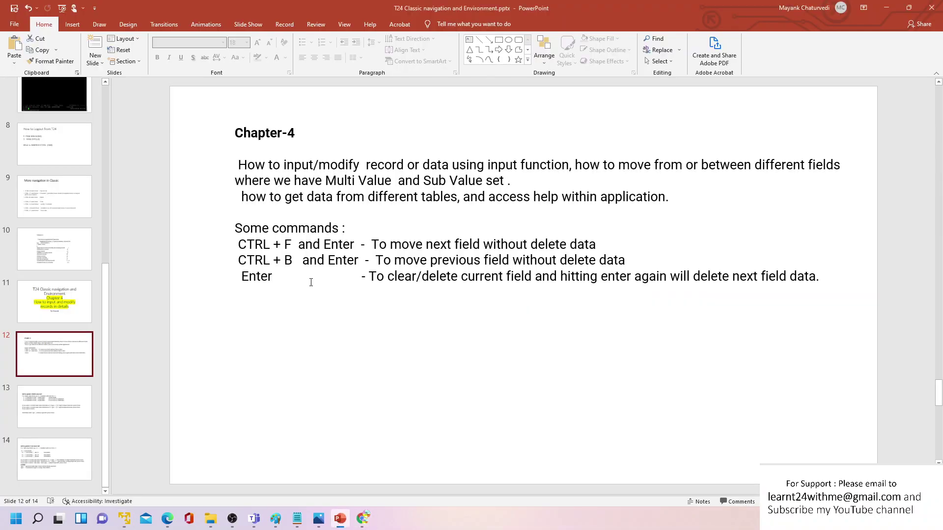
click(256, 276)
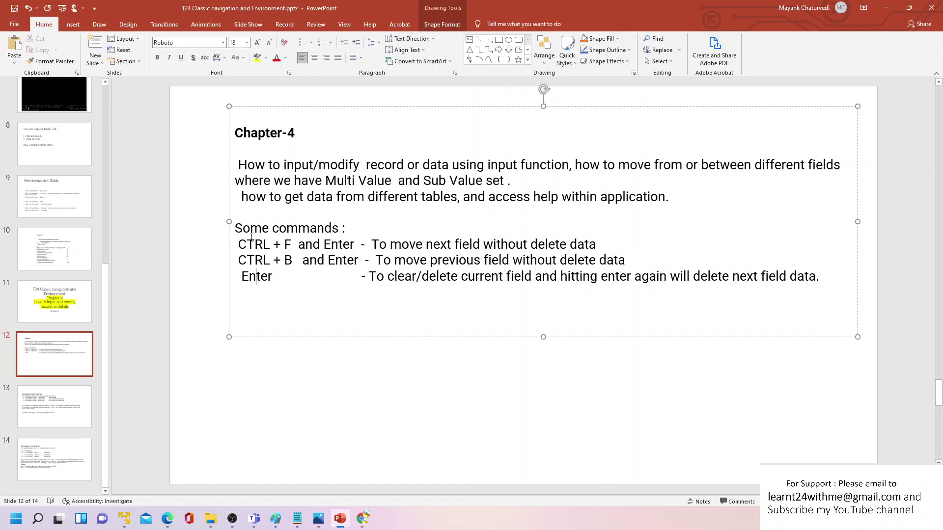
scroll(283, 284, down, 2)
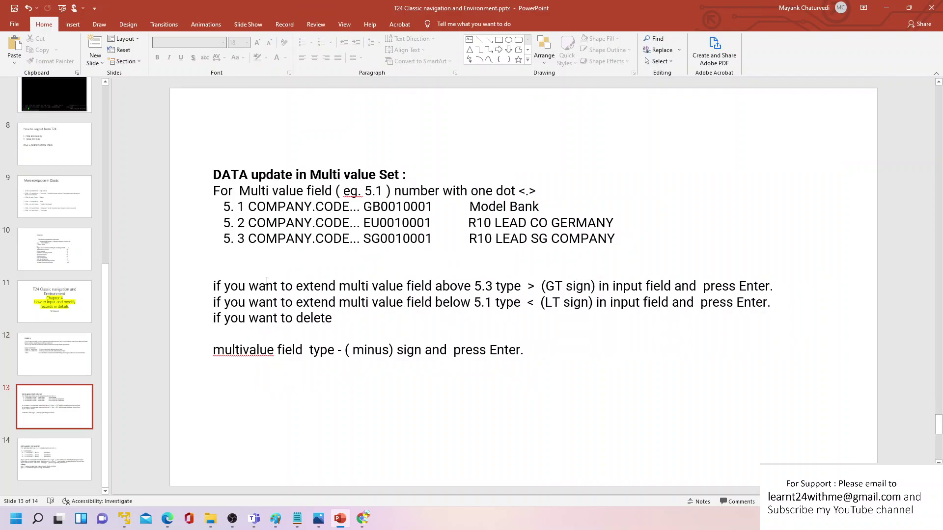
scroll(289, 317, down, 2)
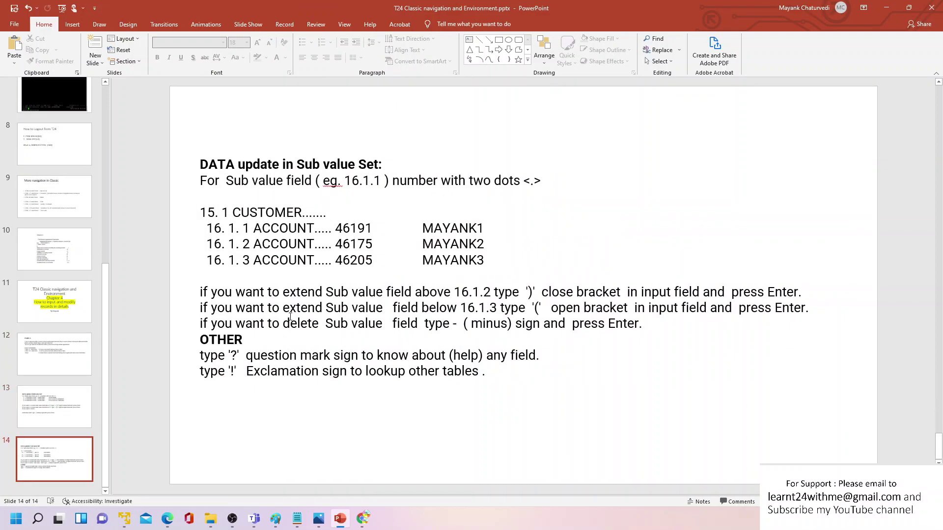
drag(487, 372, 279, 359)
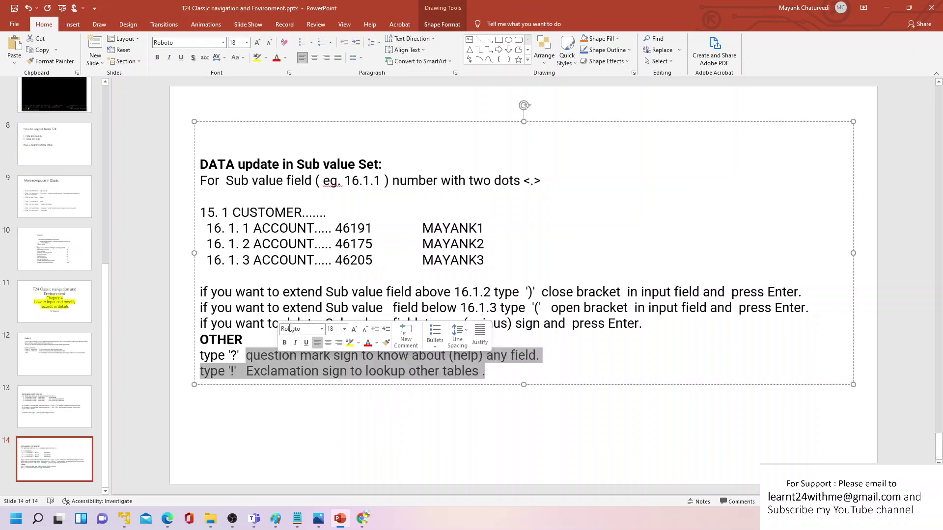
click(377, 199)
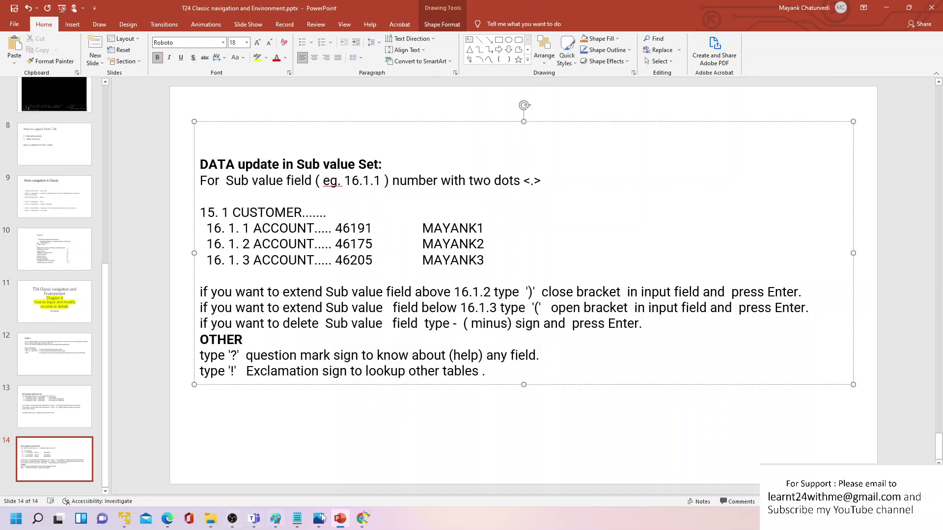
click(133, 520)
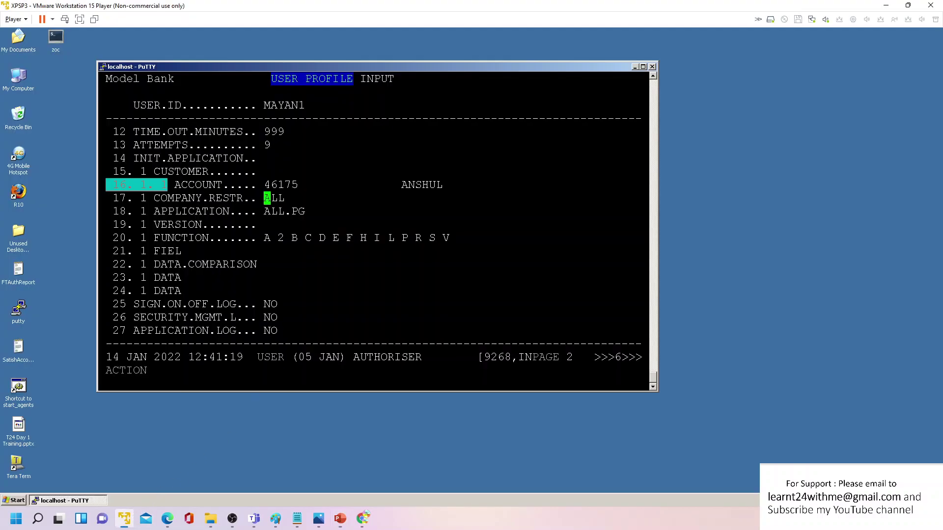